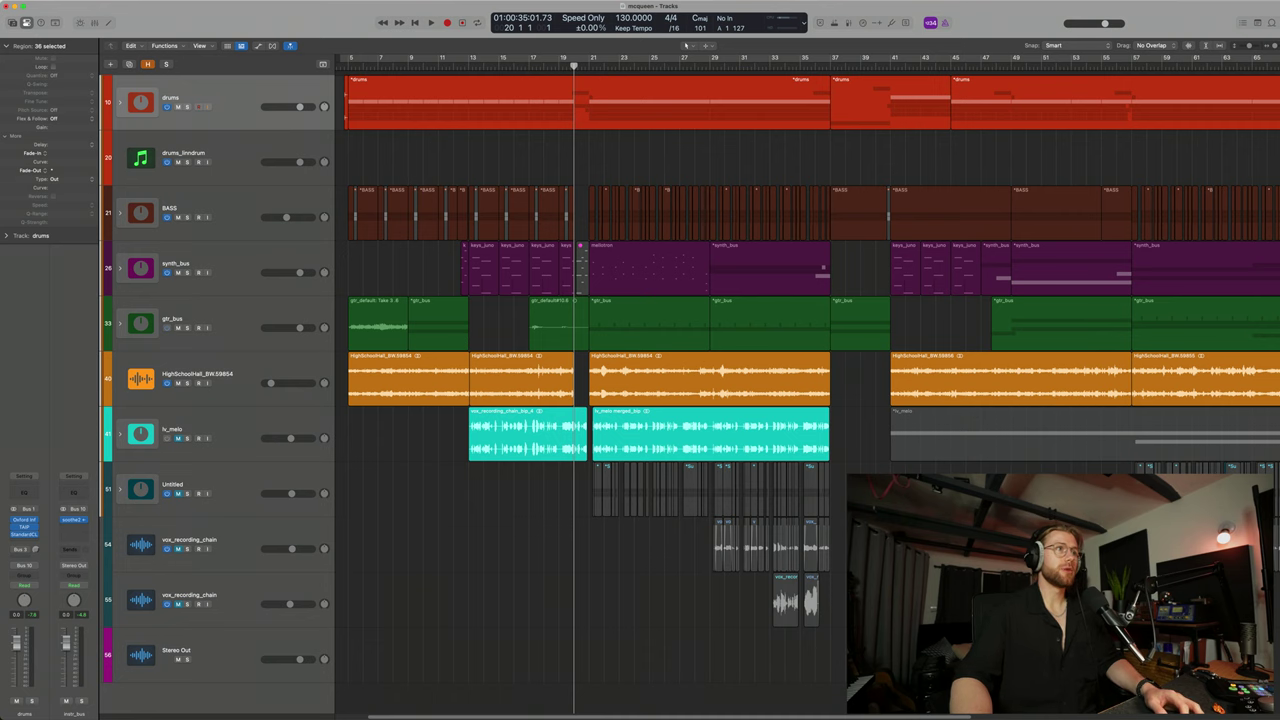
Play the full arrangement from bar 20 to about bar 29
{"action": "key", "text": "super+Down"}
{"action": "key", "text": "super+Up"}
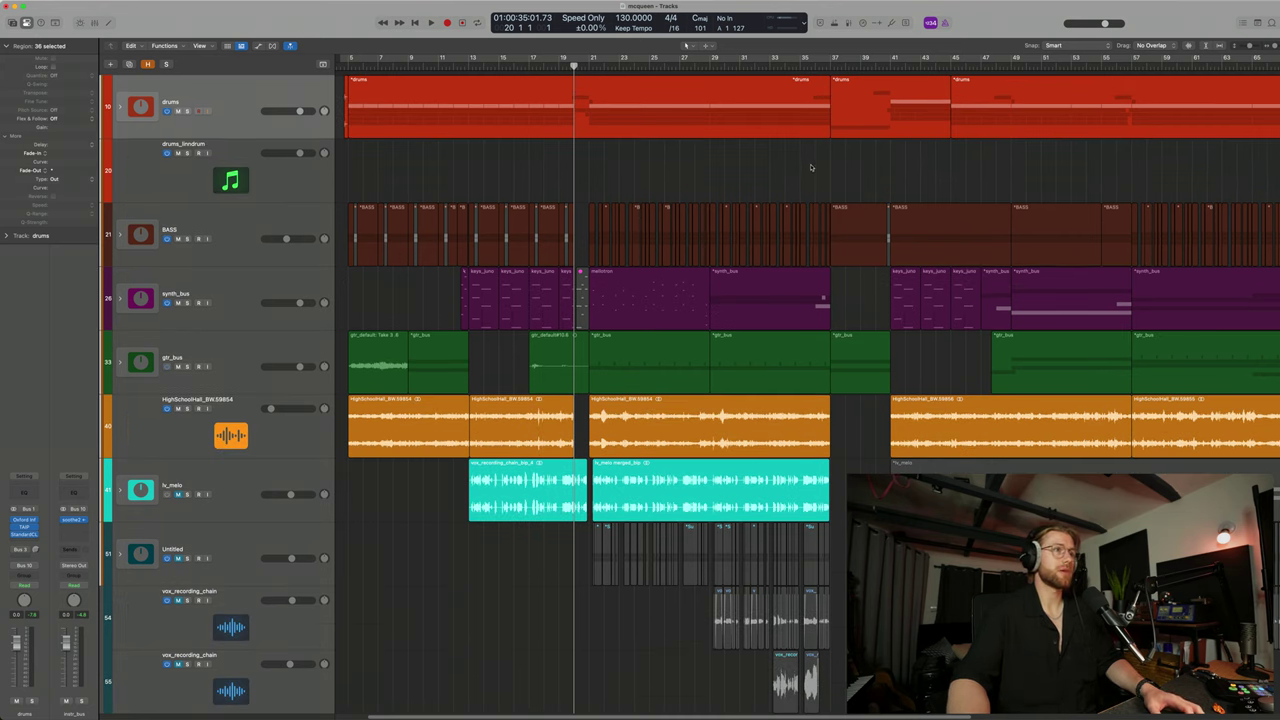
{"action": "key", "text": "space"}
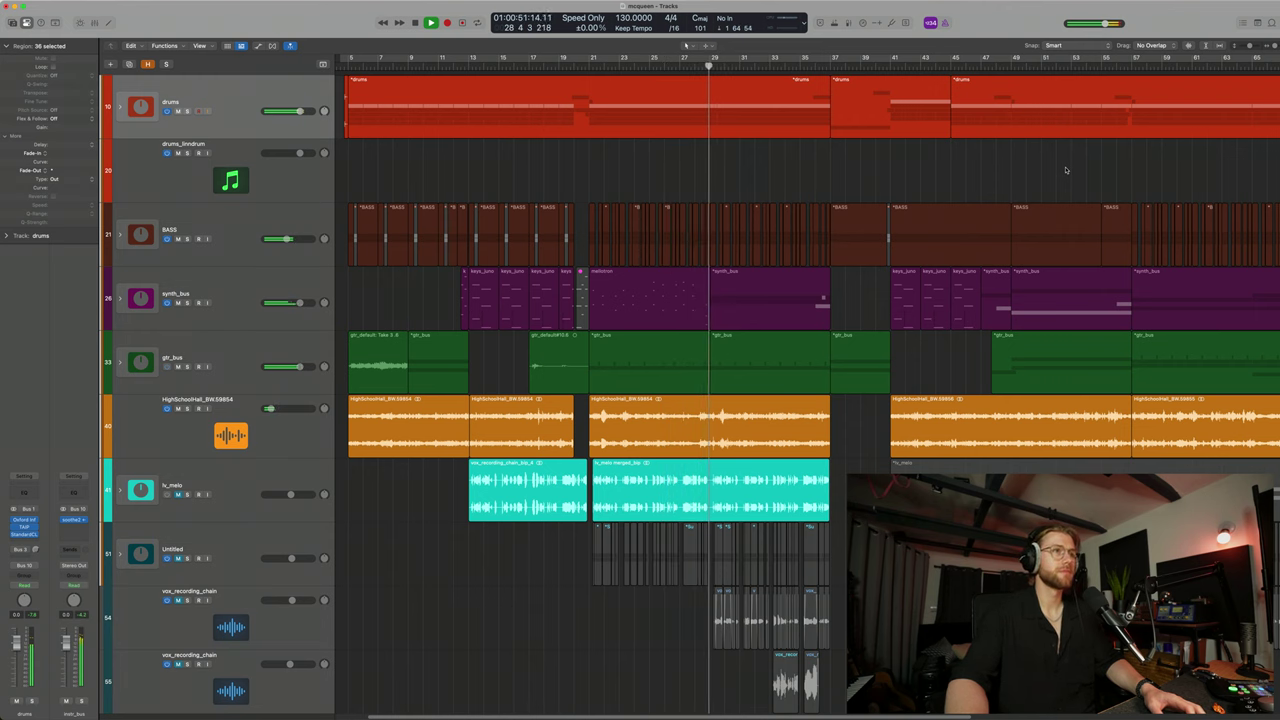
{"action": "key", "text": "space"}
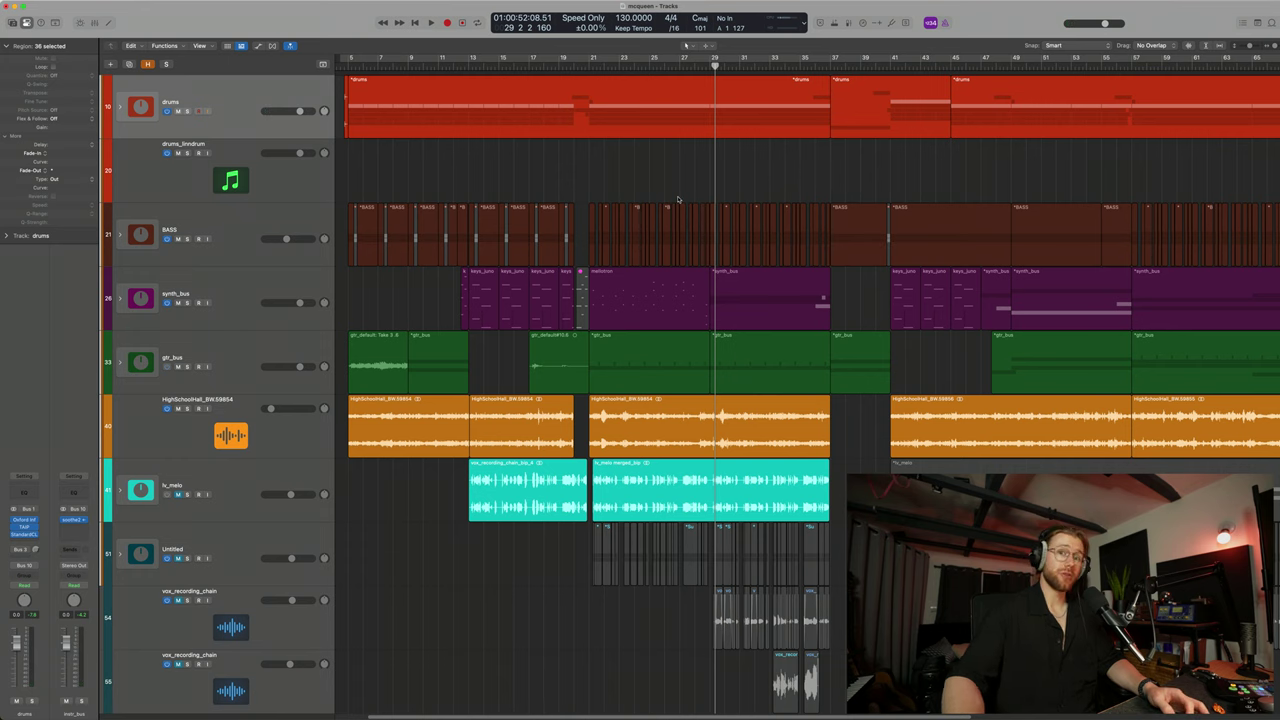
Expand the drums track stack and move the muted kick track above the reverse cymbal track
{"action": "left_click", "coordinate": [121, 108]}
{"action": "key", "text": "super+Right"}
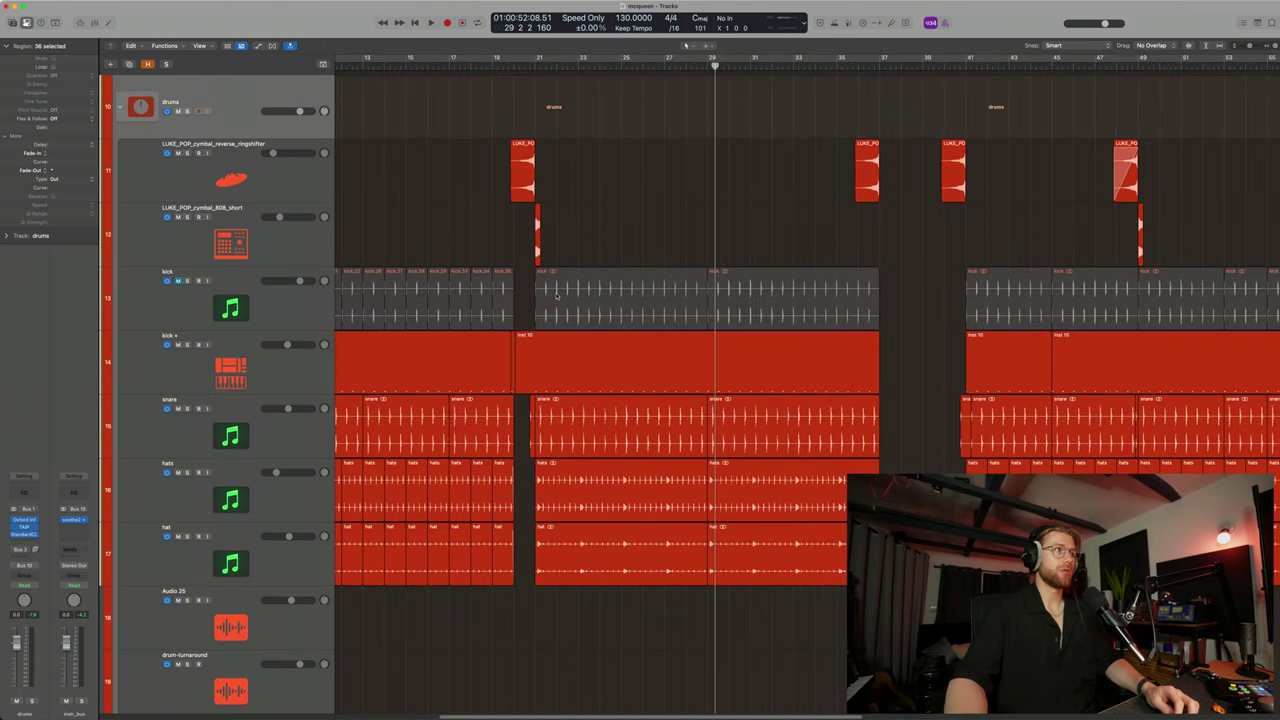
{"action": "scroll", "coordinate": [557, 295], "scroll_direction": "down", "scroll_amount": 2}
{"action": "left_click_drag", "start_coordinate": [283, 262], "coordinate": [286, 122]}
Select the kick +, snare, hats and hat regions between about bars 20 and 37
{"action": "scroll", "coordinate": [628, 218], "scroll_direction": "down", "scroll_amount": 2}
{"action": "left_click_drag", "start_coordinate": [586, 217], "coordinate": [806, 508]}
{"action": "key", "text": "super+Right"}
{"action": "key", "text": "super+Right"}
{"action": "key", "text": "super+Right"}
{"action": "scroll", "coordinate": [806, 508], "scroll_direction": "left", "scroll_amount": 1}
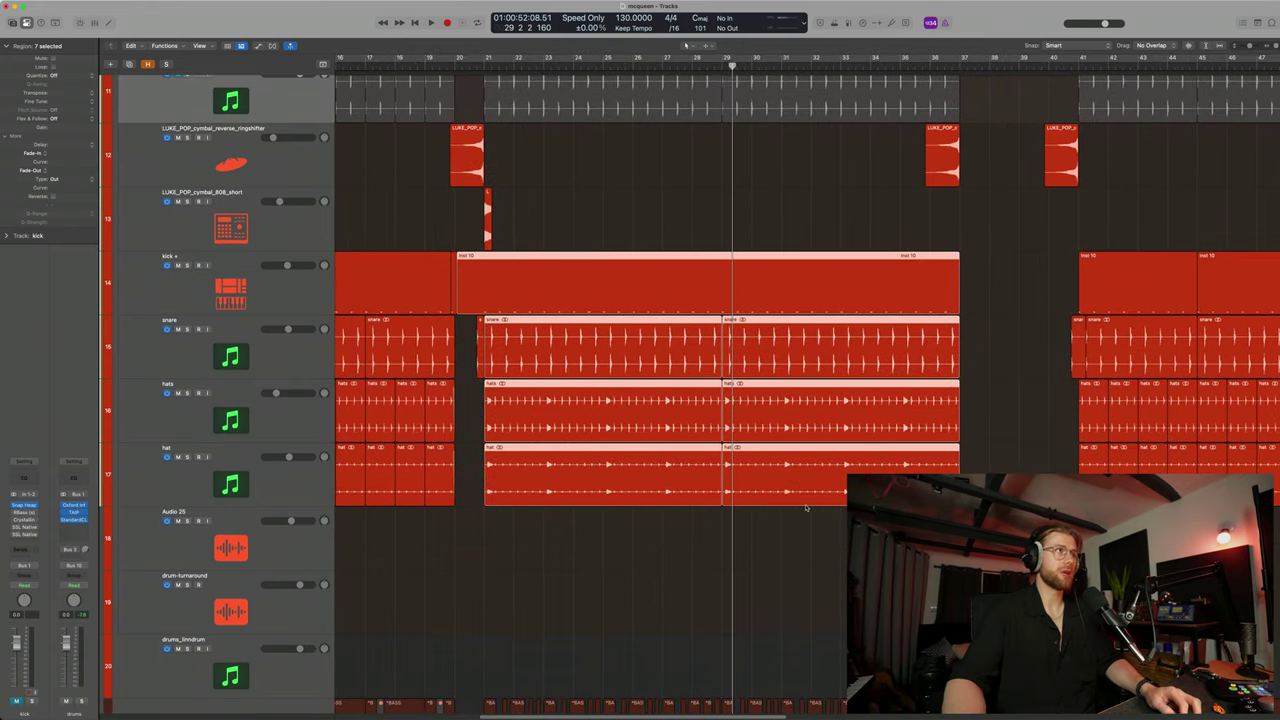
Solo the whole drums stack and play it back from around bar 20
{"action": "key", "text": "super+Up"}
{"action": "key", "text": "super+Up"}
{"action": "left_click", "coordinate": [233, 99]}
{"action": "key", "text": "super+Down"}
{"action": "key", "text": "super+Down"}
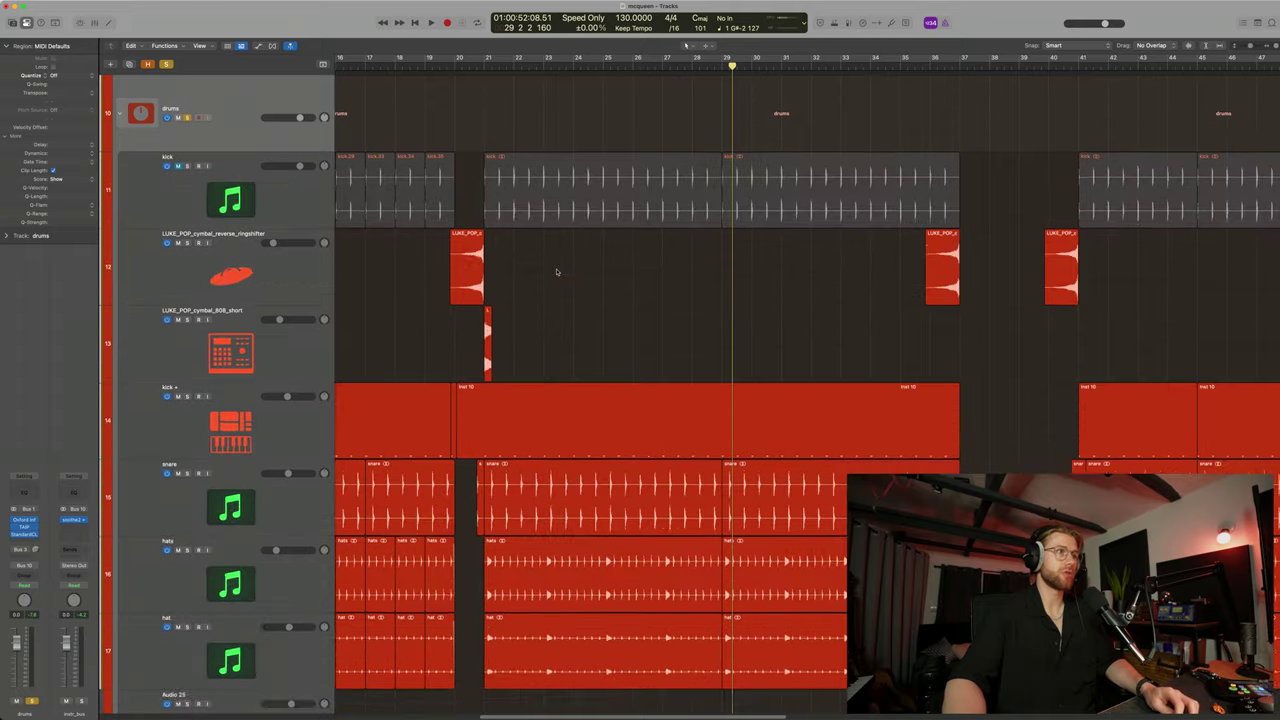
{"action": "left_click_drag", "start_coordinate": [473, 67], "coordinate": [455, 67]}
{"action": "key", "text": "space"}
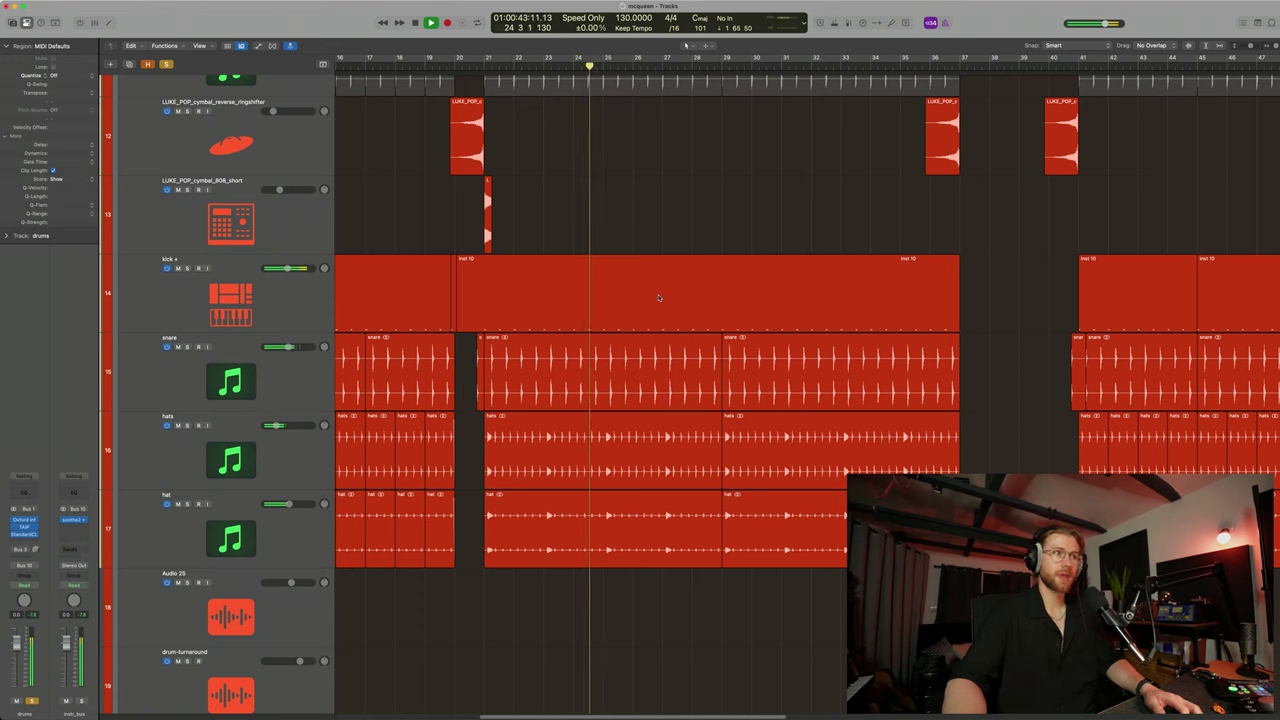
{"action": "key", "text": "space"}
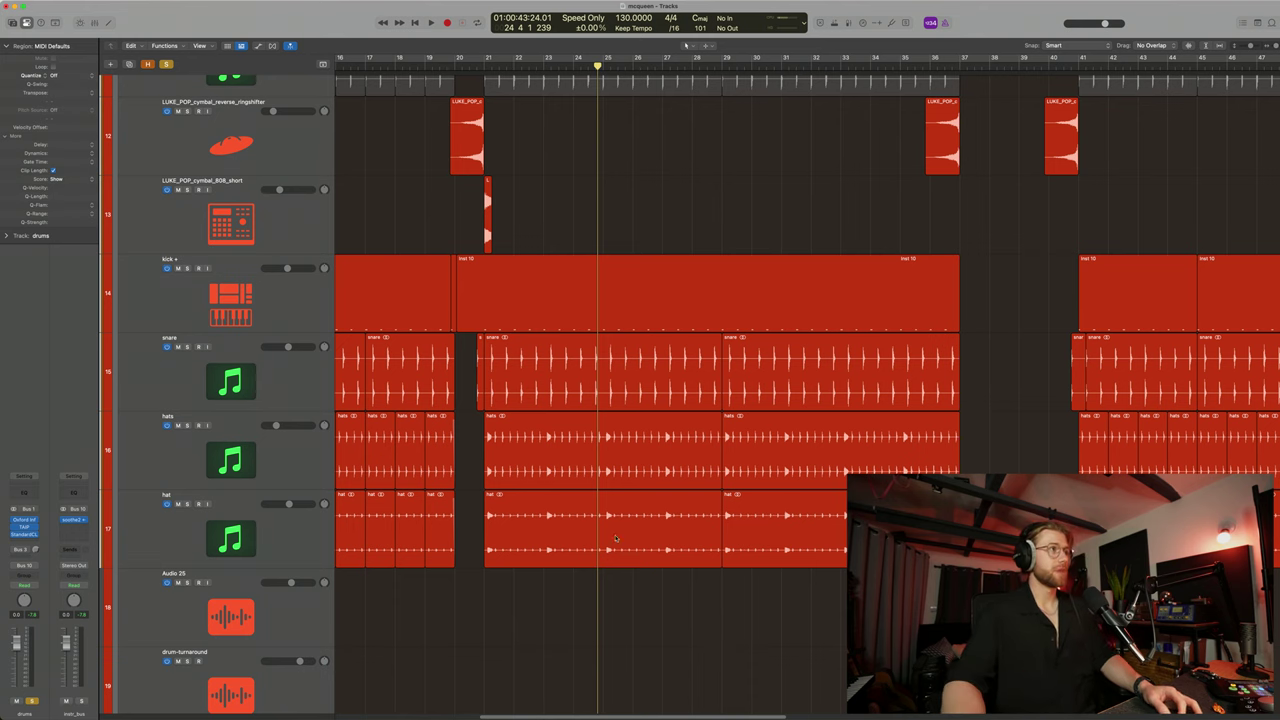
Solo the kick + track within the drums stack and audition it
{"action": "scroll", "coordinate": [477, 517], "scroll_direction": "down", "scroll_amount": 1}
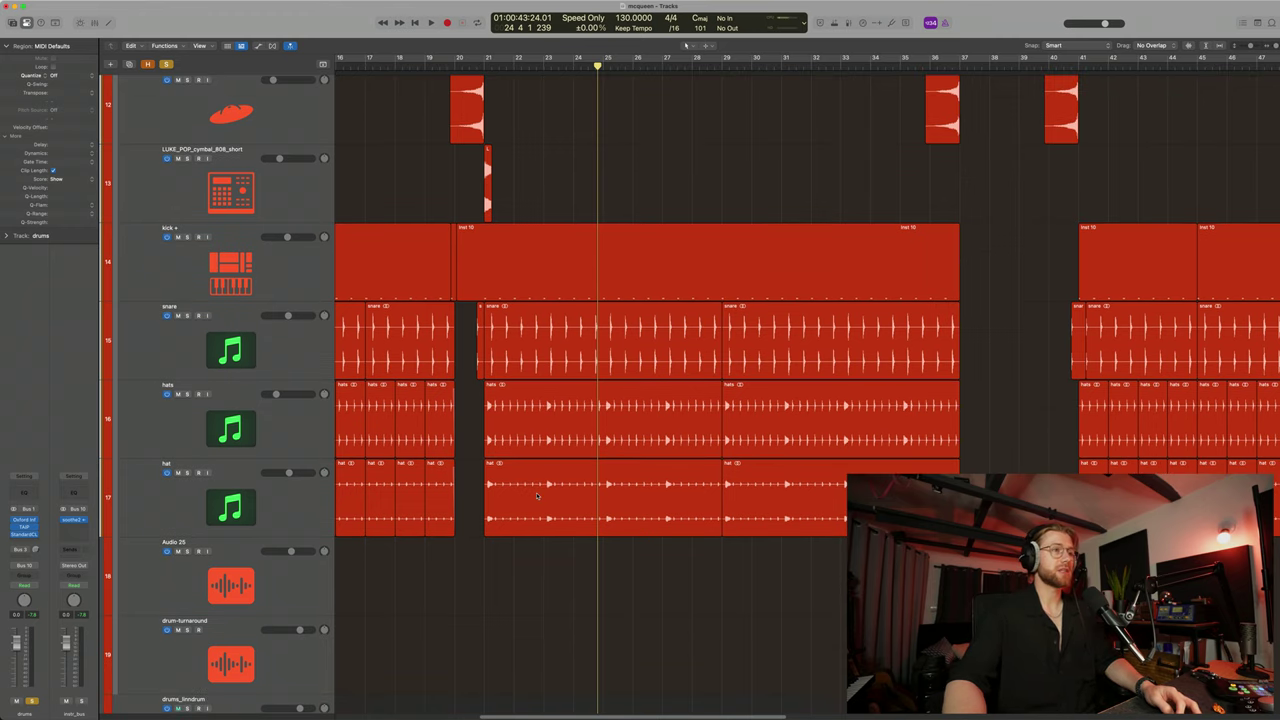
{"action": "left_click", "coordinate": [301, 274]}
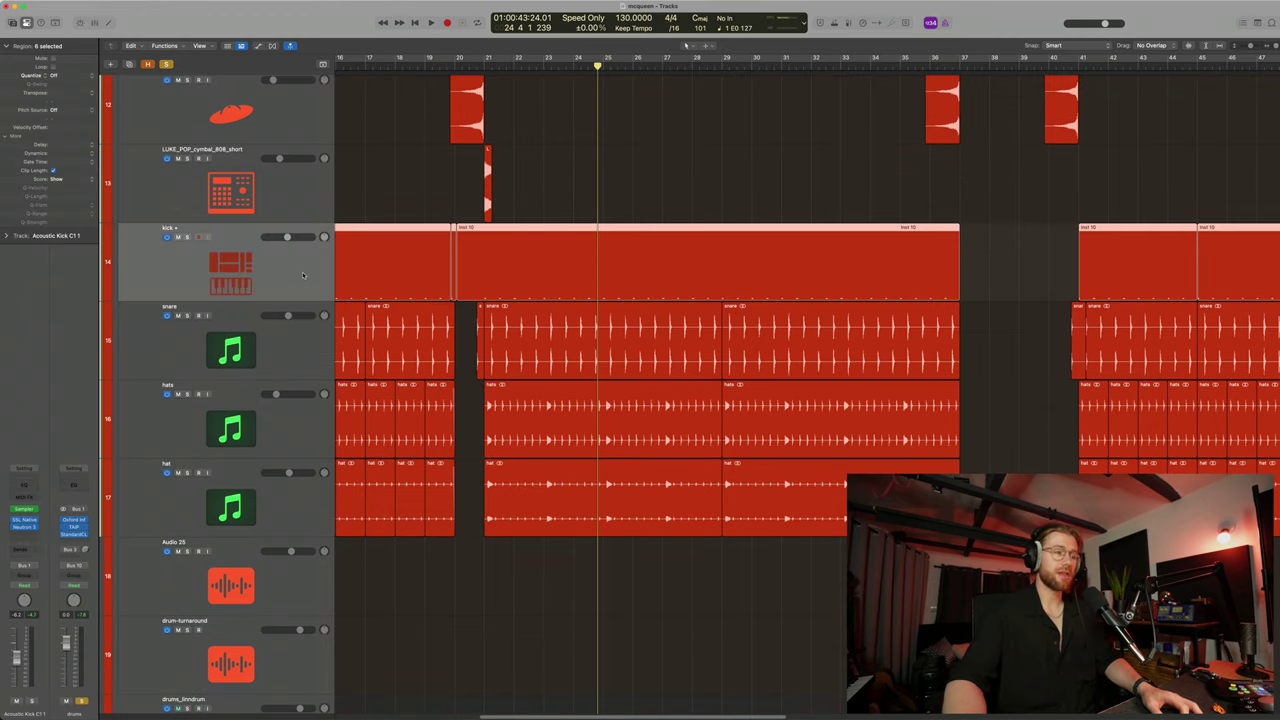
{"action": "key", "text": "s"}
{"action": "key", "text": "space"}
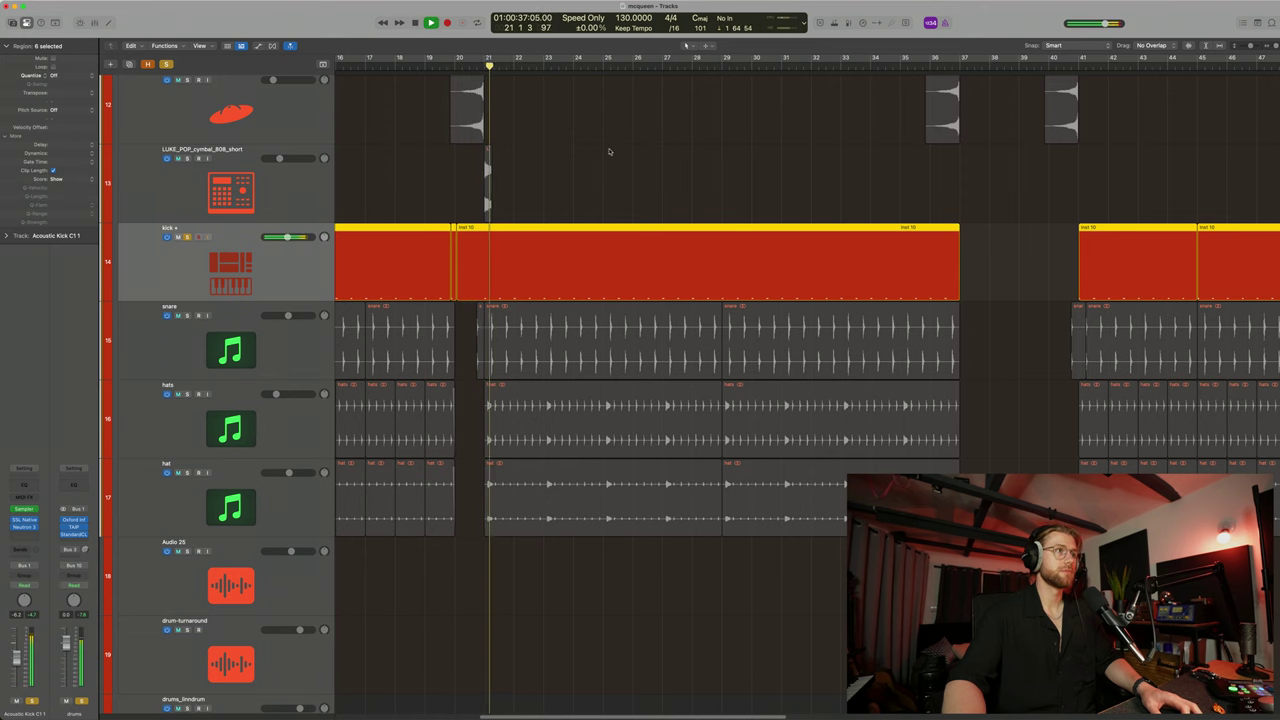
{"action": "key", "text": "space"}
Switch the solo from the kick + track to the snare track and audition it
{"action": "left_click", "coordinate": [300, 343]}
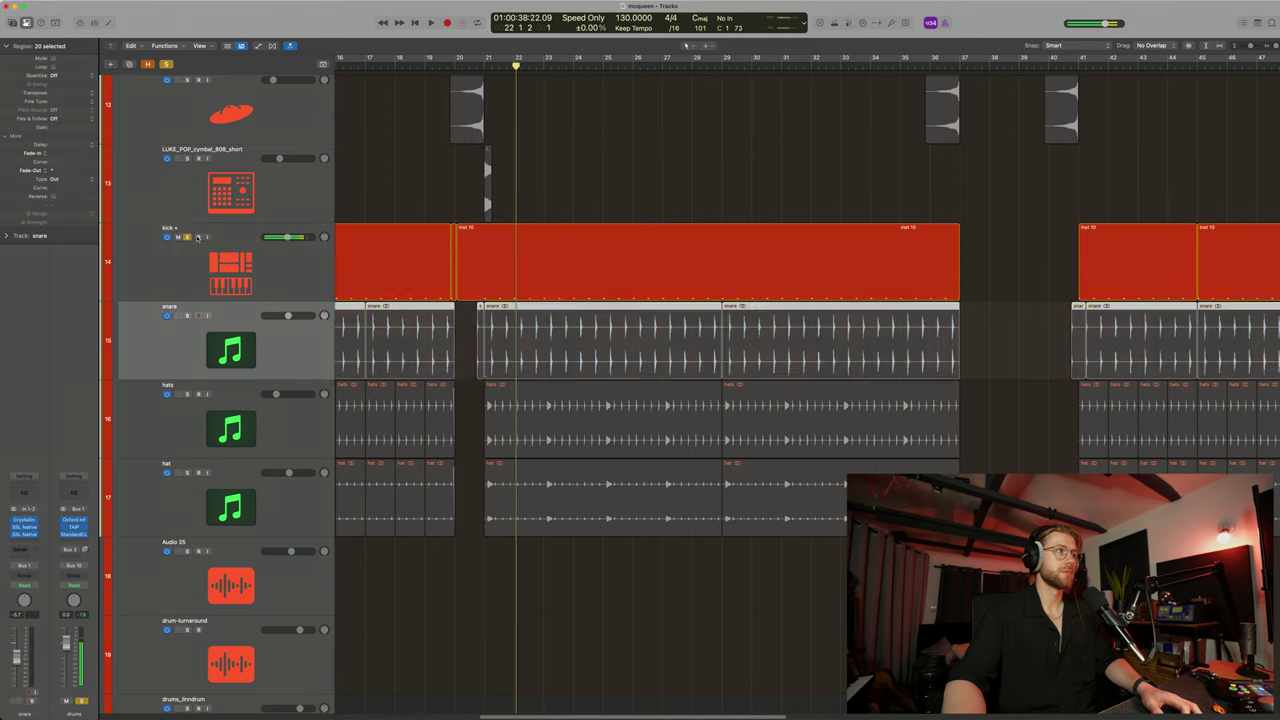
{"action": "key", "text": "s"}
{"action": "left_click", "coordinate": [187, 236]}
{"action": "key", "text": "space"}
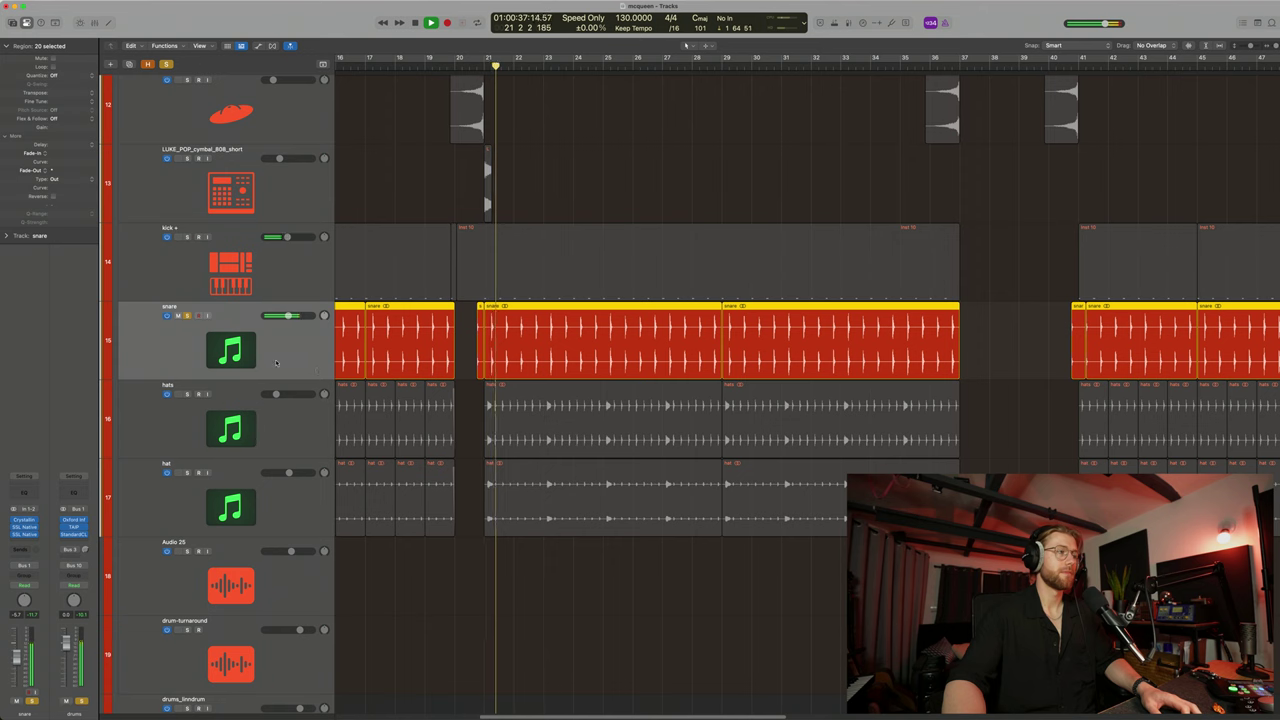
{"action": "key", "text": "space"}
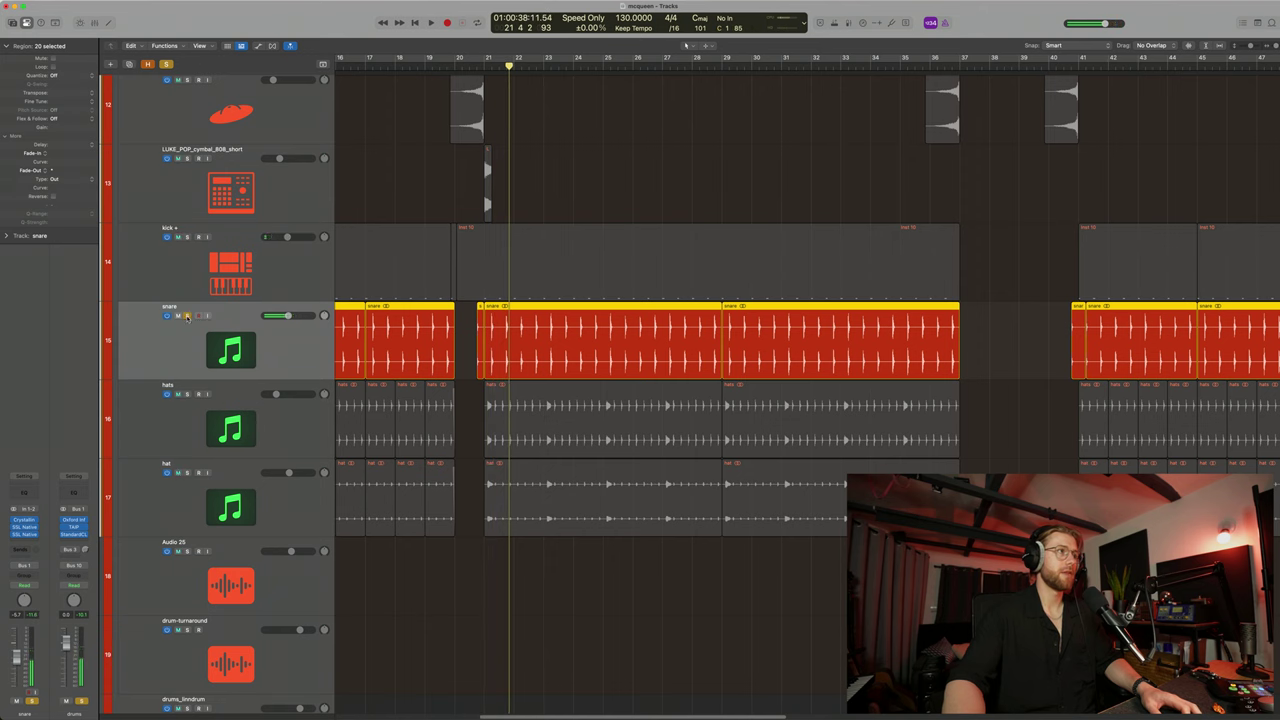
Switch the solo from the snare to the hats and hat tracks, audition both together, and unsolo them
{"action": "left_click", "coordinate": [187, 316]}
{"action": "left_click_drag", "start_coordinate": [186, 394], "coordinate": [186, 472]}
{"action": "key", "text": "space"}
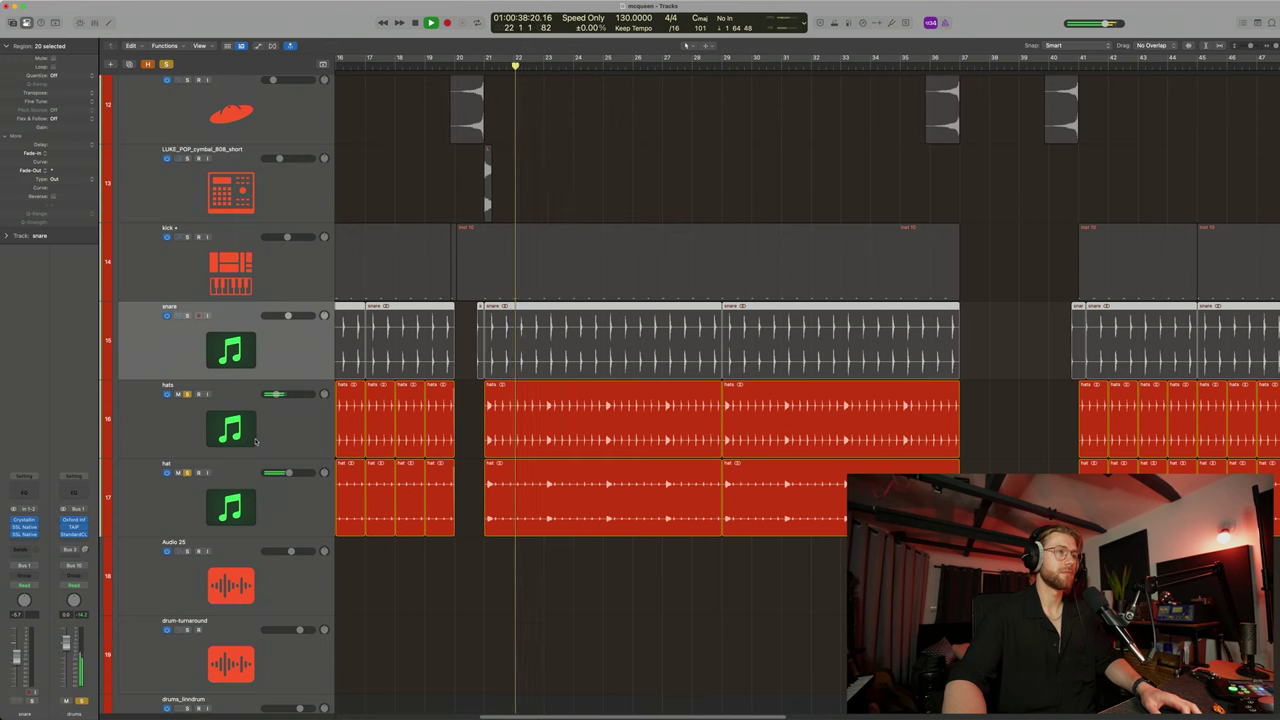
{"action": "key", "text": "space"}
{"action": "left_click", "coordinate": [186, 394]}
{"action": "left_click", "coordinate": [186, 472]}
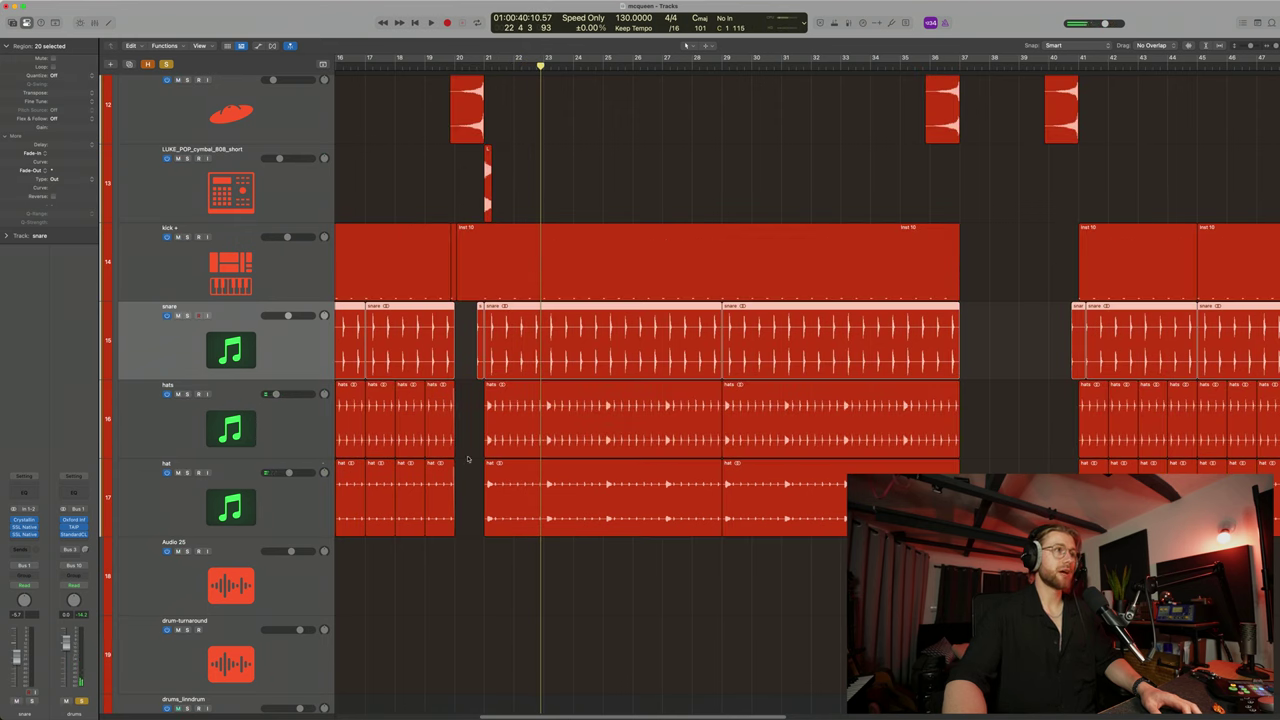
View the kick + track's Sampler instrument, examine its kick sample mapping, and close it
{"action": "left_click", "coordinate": [283, 258]}
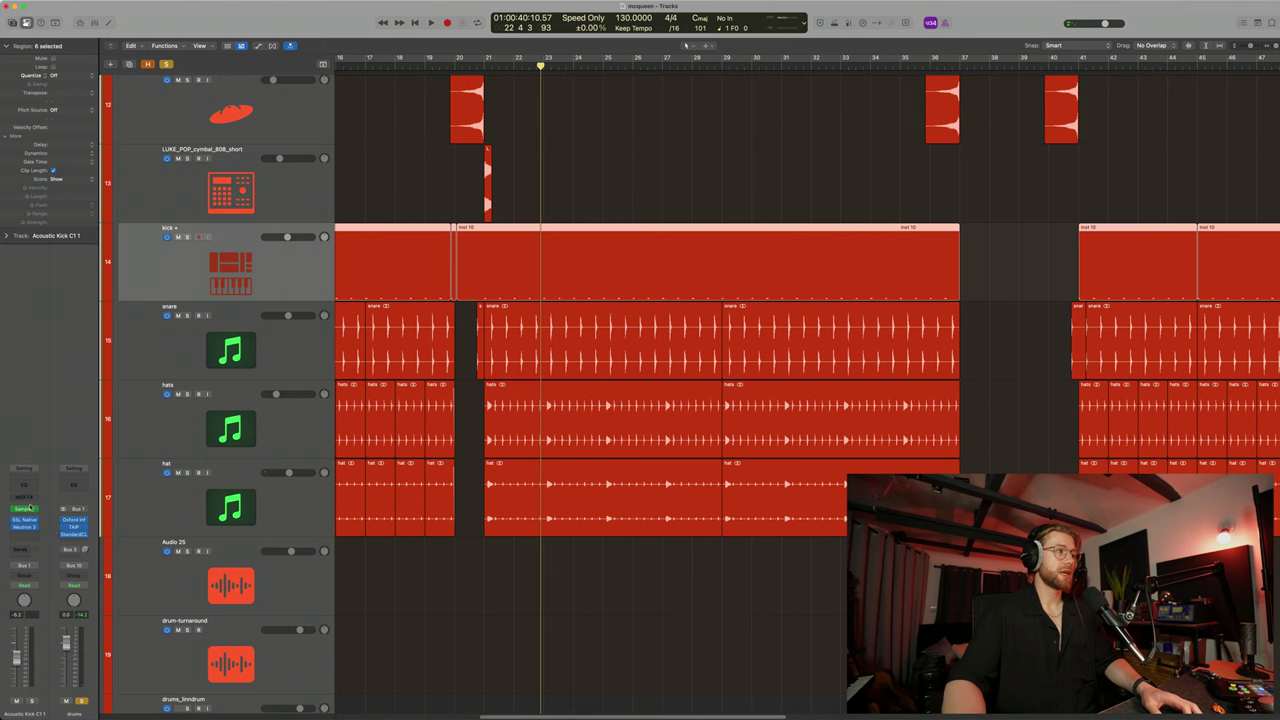
{"action": "key", "text": "v"}
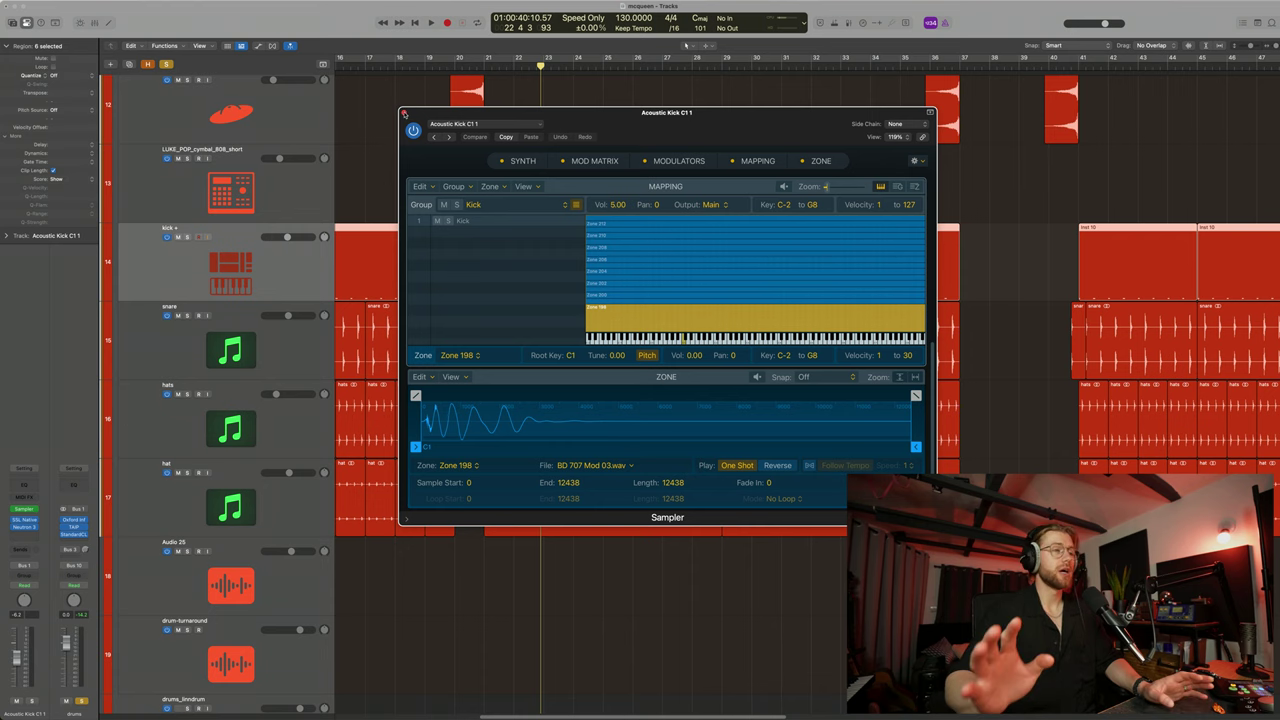
{"action": "left_click", "coordinate": [404, 113]}
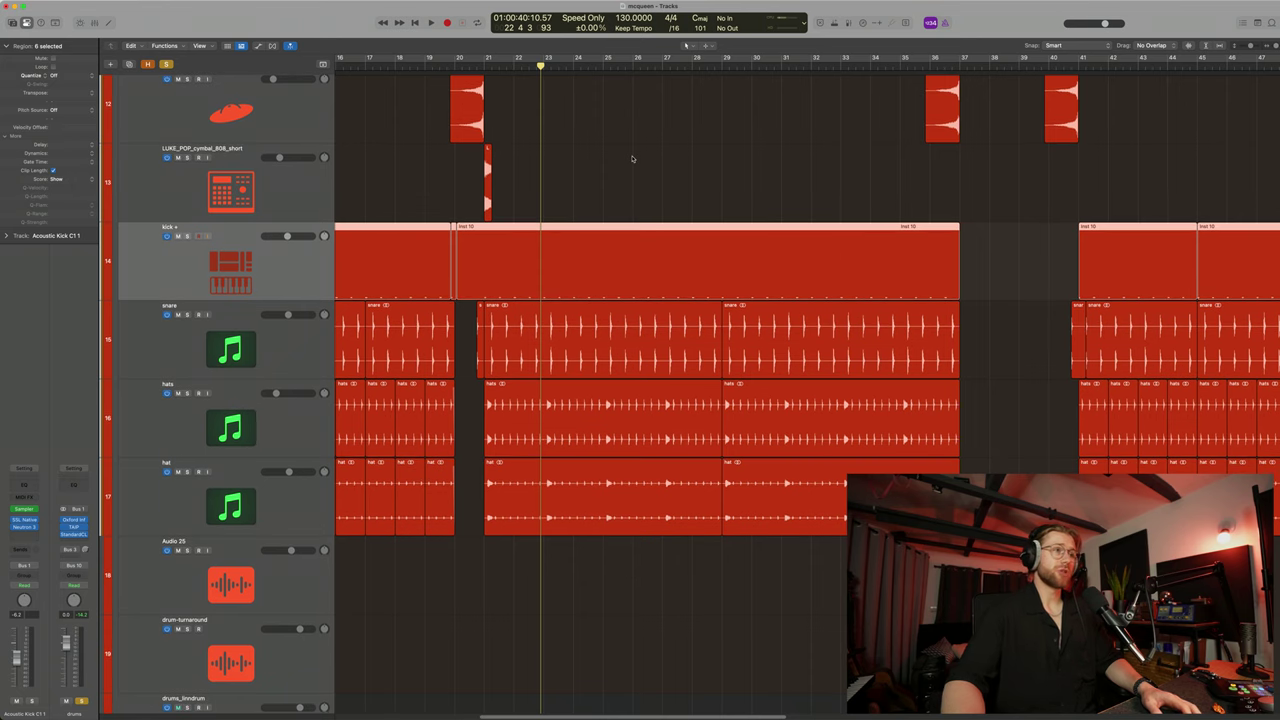
Reveal the hidden tracks, look through the track list around the drums stack, and hide them again
{"action": "scroll", "coordinate": [674, 274], "scroll_direction": "up", "scroll_amount": 1}
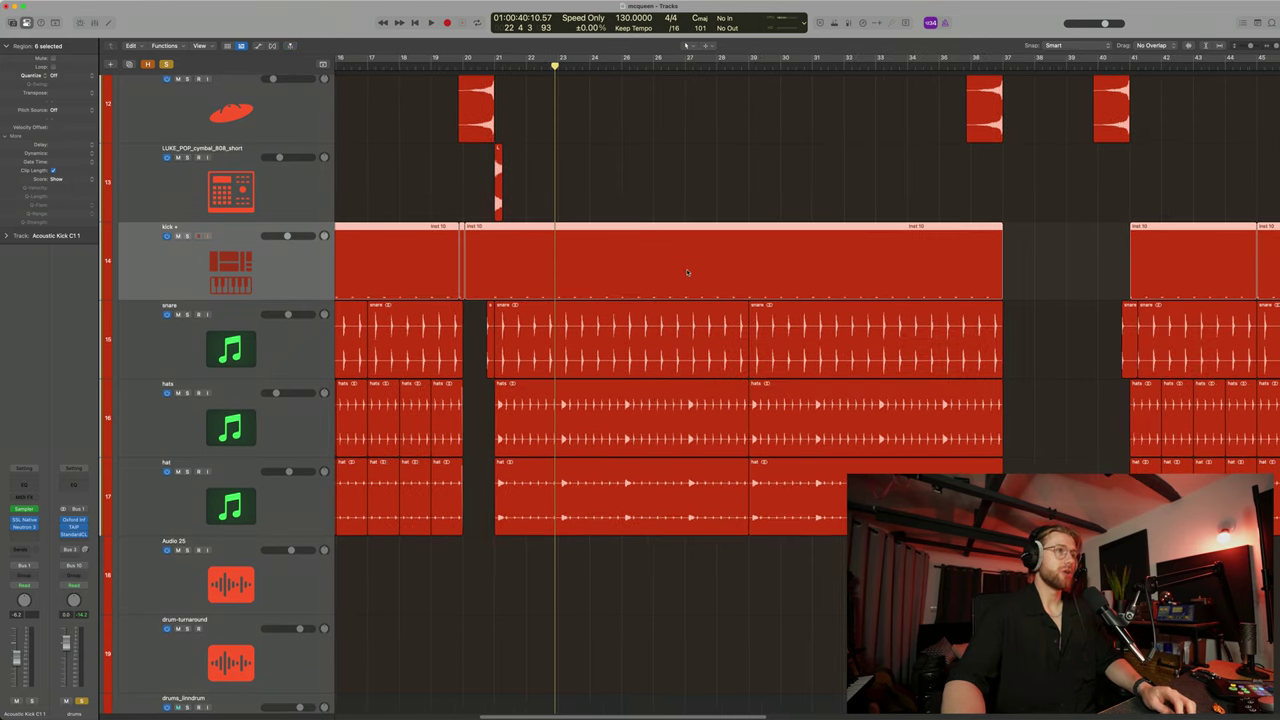
{"action": "key", "text": "Down"}
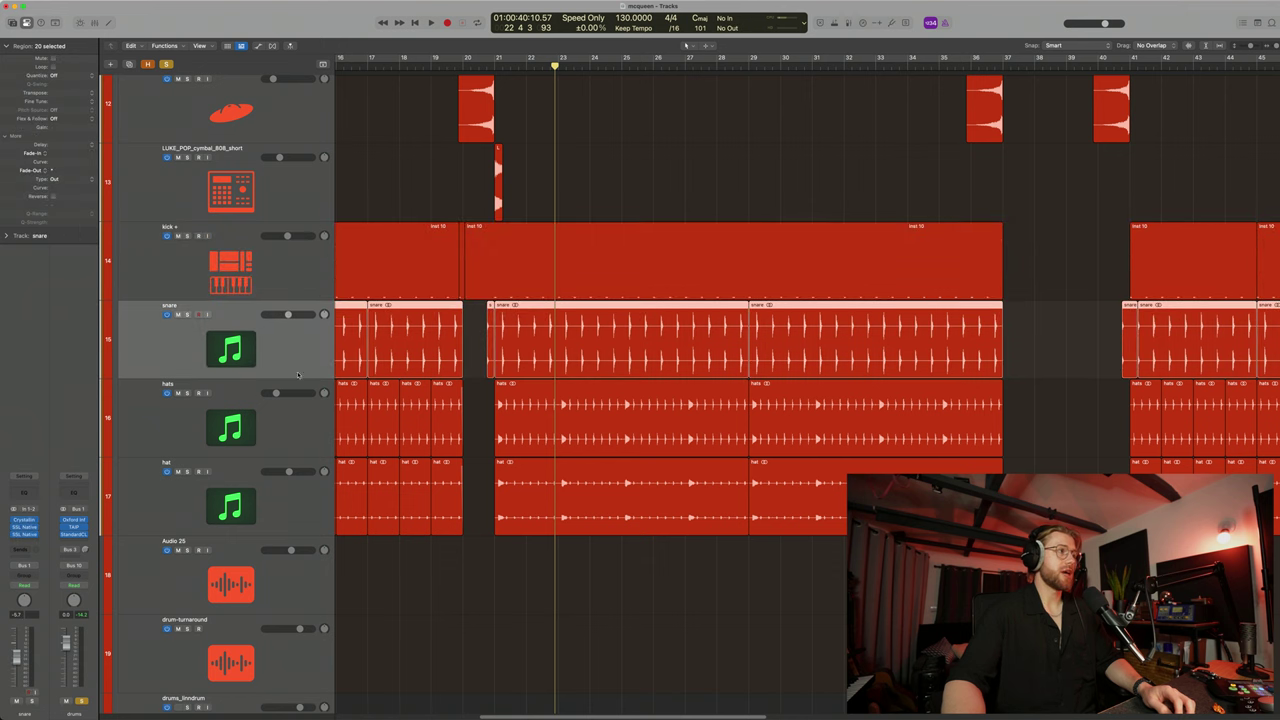
{"action": "key", "text": "super+Right"}
{"action": "key", "text": "h"}
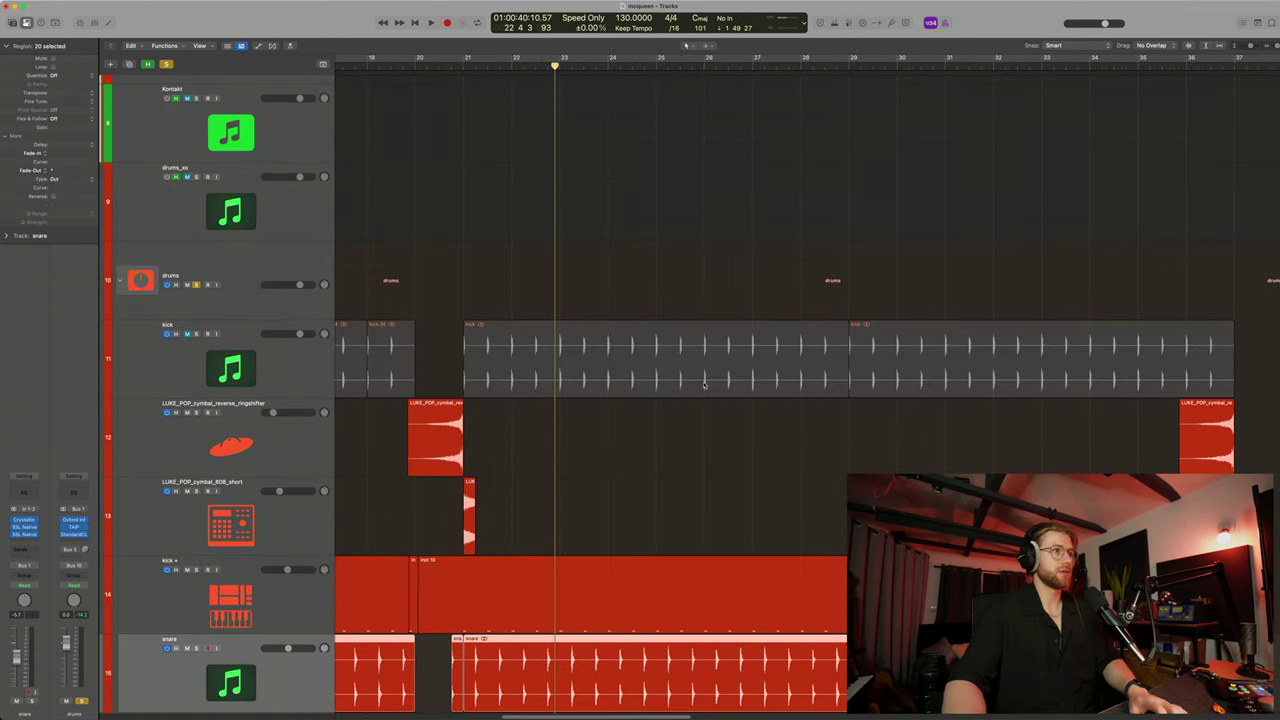
{"action": "scroll", "coordinate": [704, 385], "scroll_direction": "down", "scroll_amount": 2}
{"action": "scroll", "coordinate": [704, 385], "scroll_direction": "down", "scroll_amount": 5}
{"action": "scroll", "coordinate": [704, 385], "scroll_direction": "up", "scroll_amount": 10}
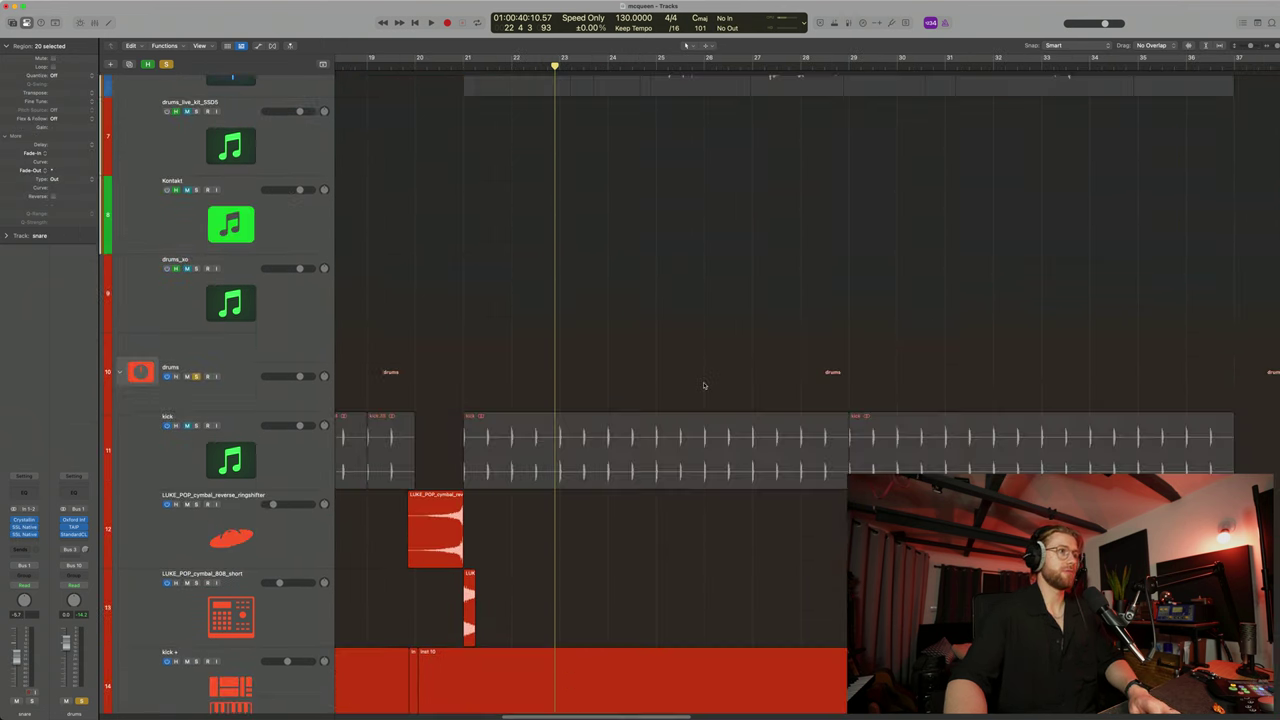
{"action": "scroll", "coordinate": [704, 385], "scroll_direction": "down", "scroll_amount": 6}
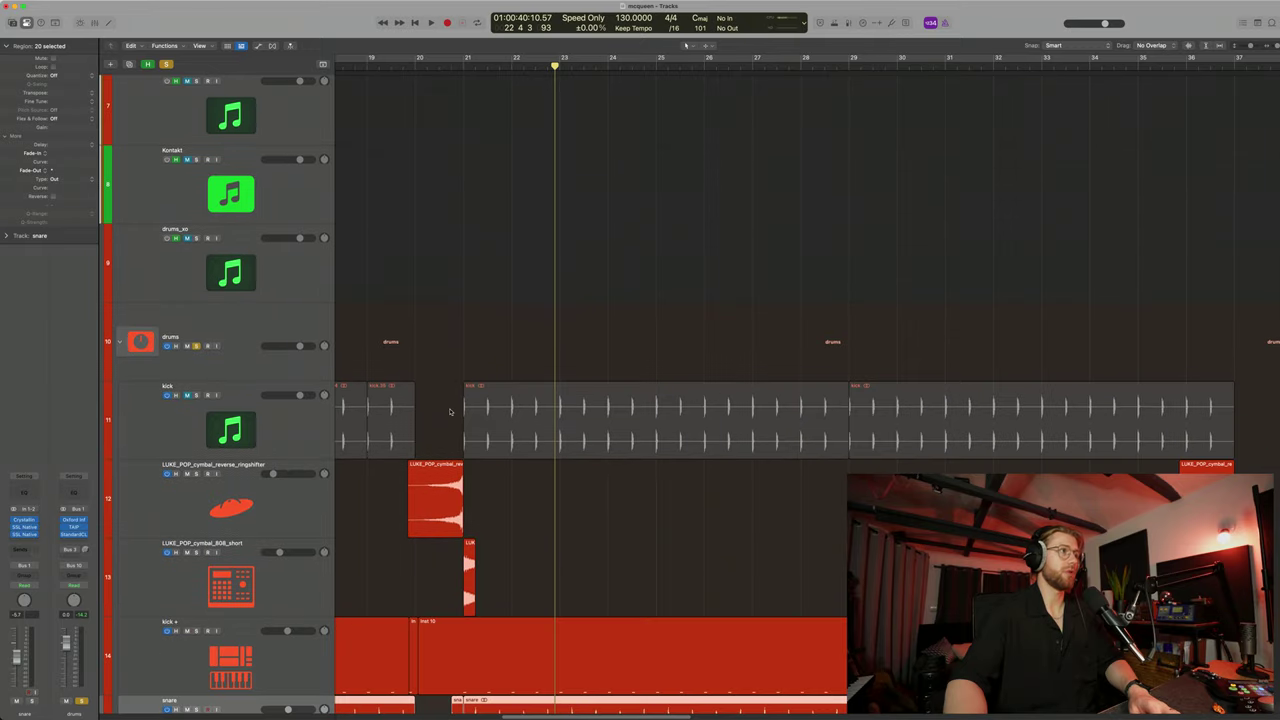
{"action": "scroll", "coordinate": [450, 411], "scroll_direction": "down", "scroll_amount": 10}
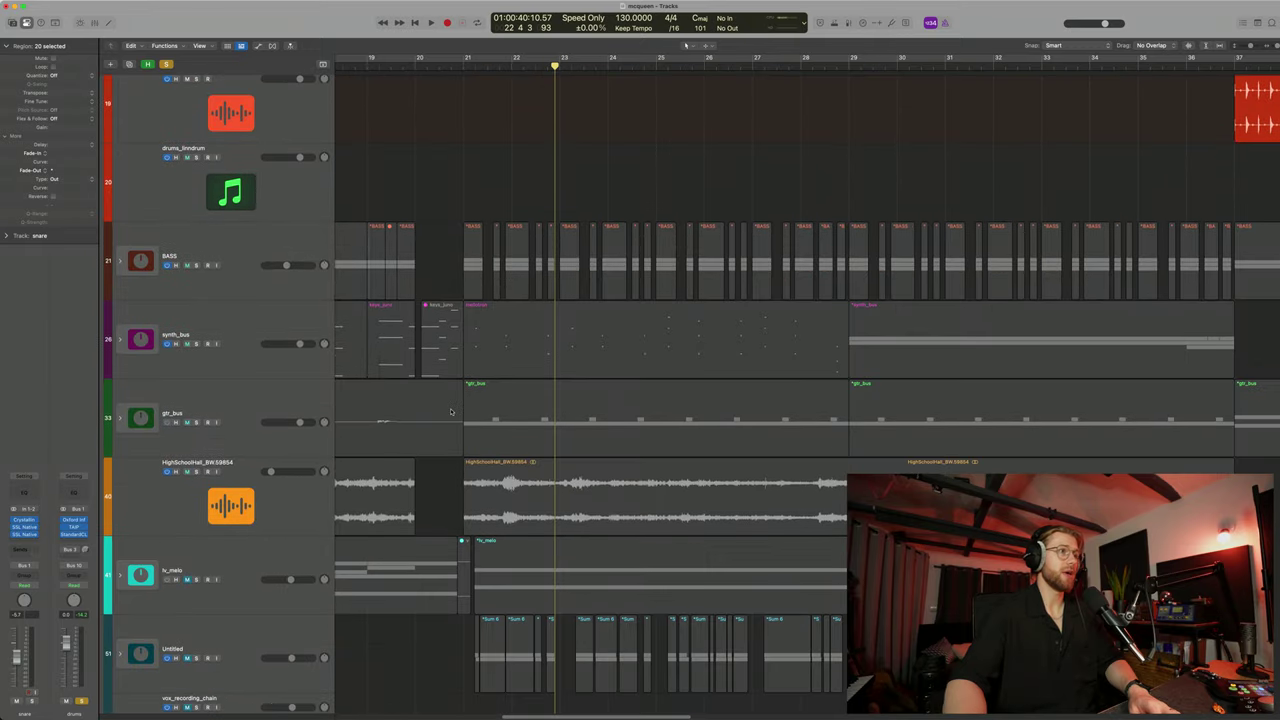
{"action": "scroll", "coordinate": [450, 411], "scroll_direction": "up", "scroll_amount": 8}
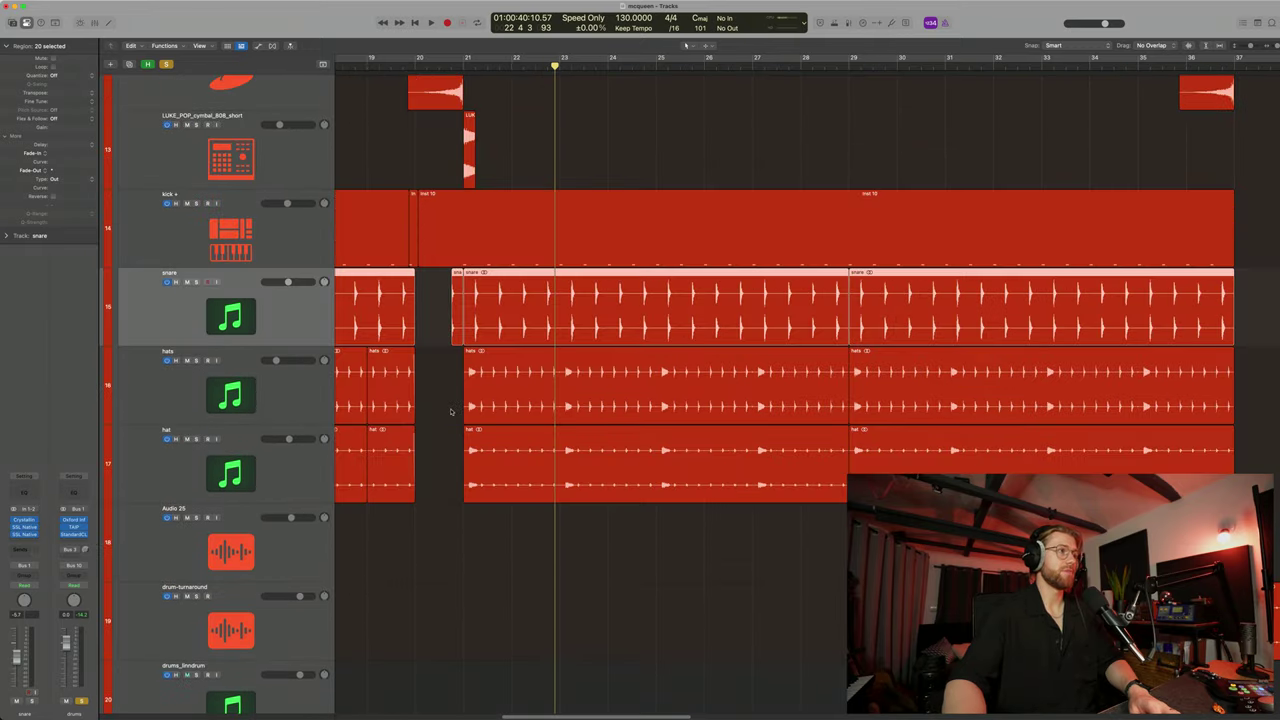
{"action": "scroll", "coordinate": [450, 411], "scroll_direction": "up", "scroll_amount": 1}
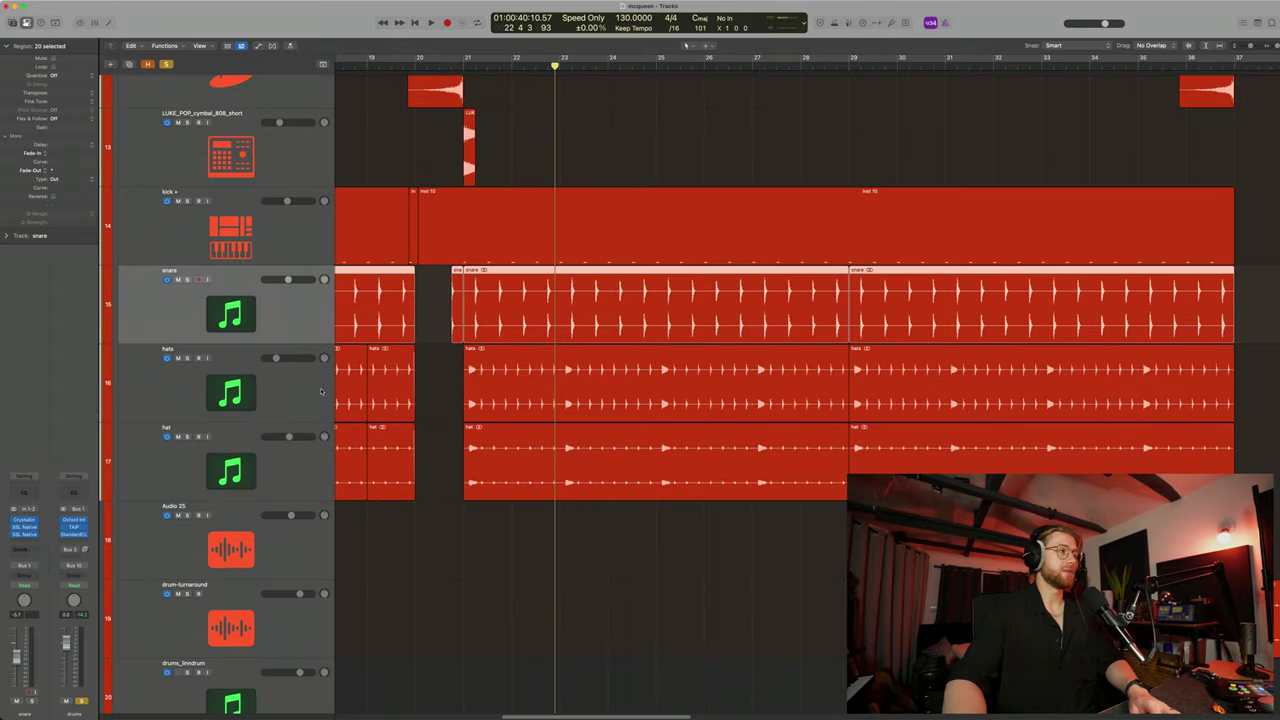
Solo the snare track, play it back from around bar 21, and clear its solo
{"action": "key", "text": "s"}
{"action": "key", "text": "space"}
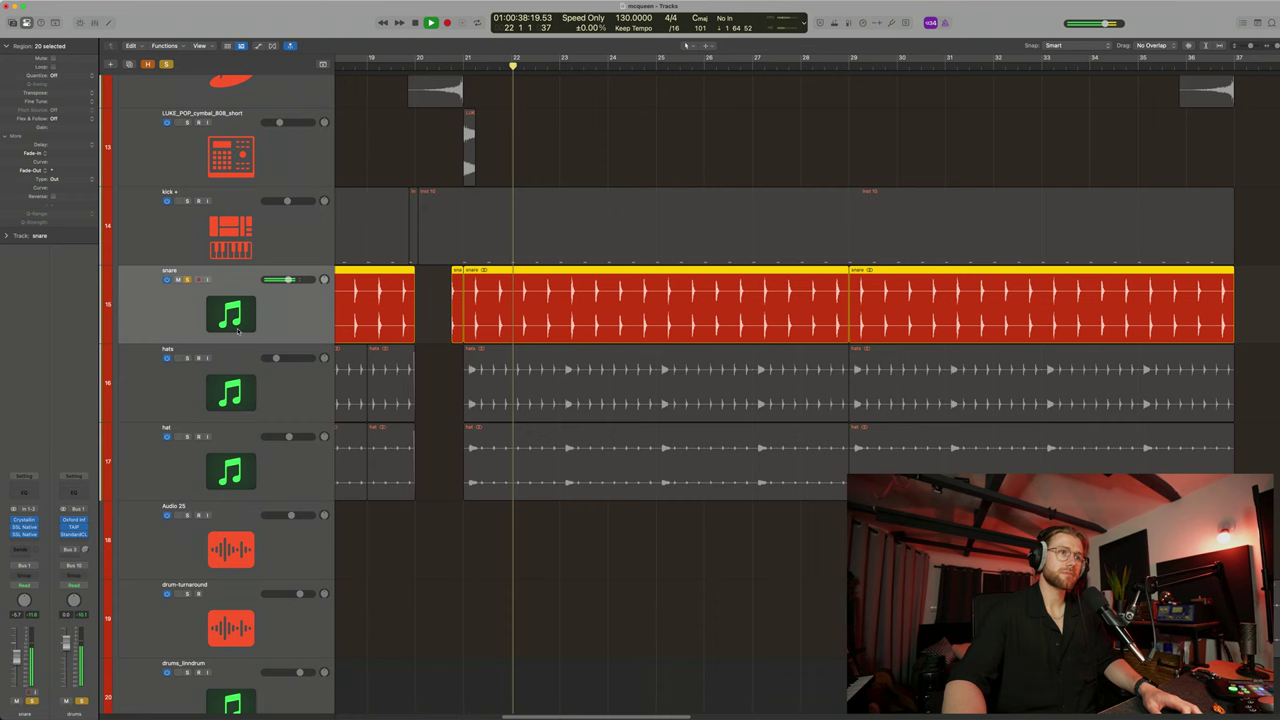
{"action": "key", "text": "space"}
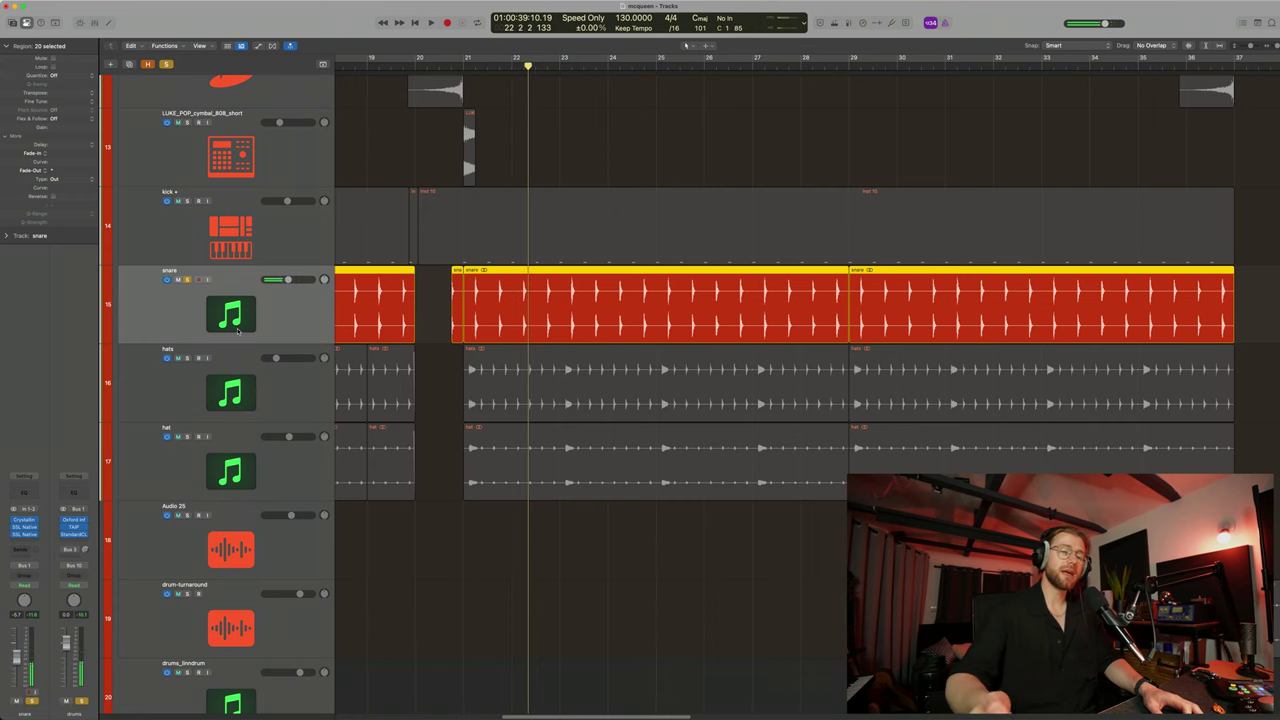
{"action": "key", "text": "super+a"}
Compare the hats and hat tracks, then solo the hats track and audition it
{"action": "left_click", "coordinate": [265, 390]}
{"action": "scroll", "coordinate": [285, 438], "scroll_direction": "down", "scroll_amount": 1}
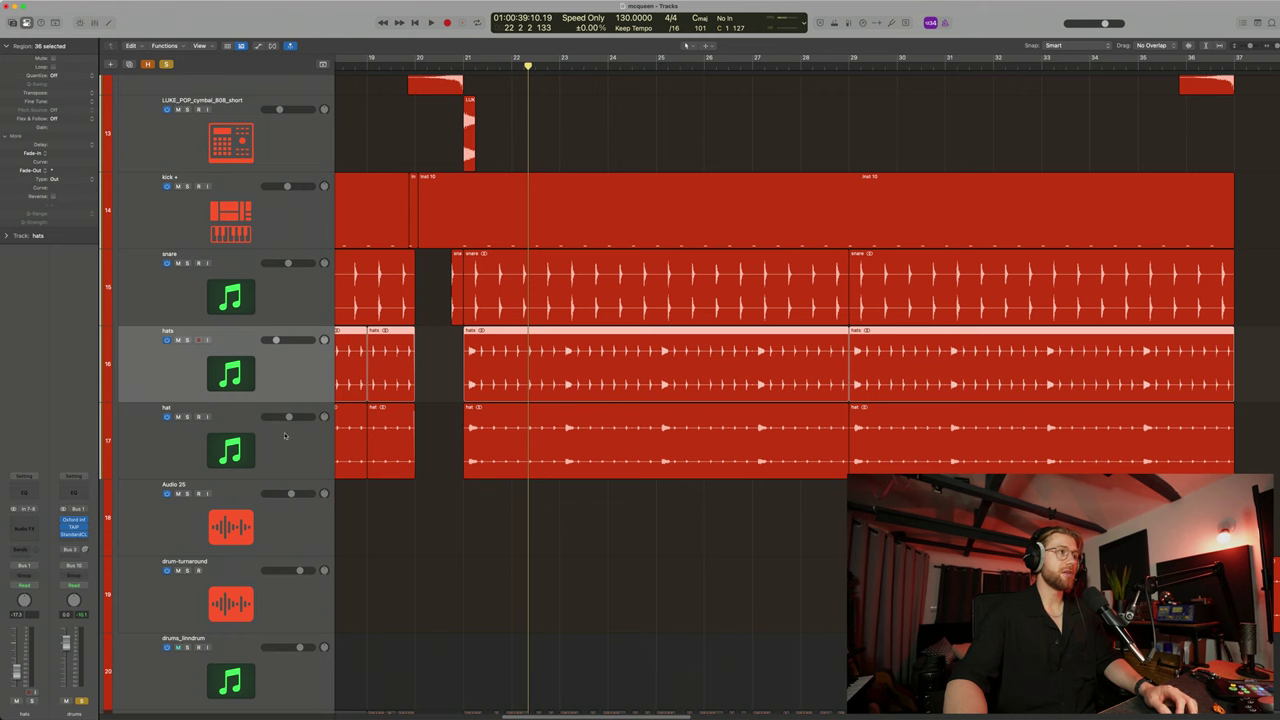
{"action": "left_click", "coordinate": [291, 456]}
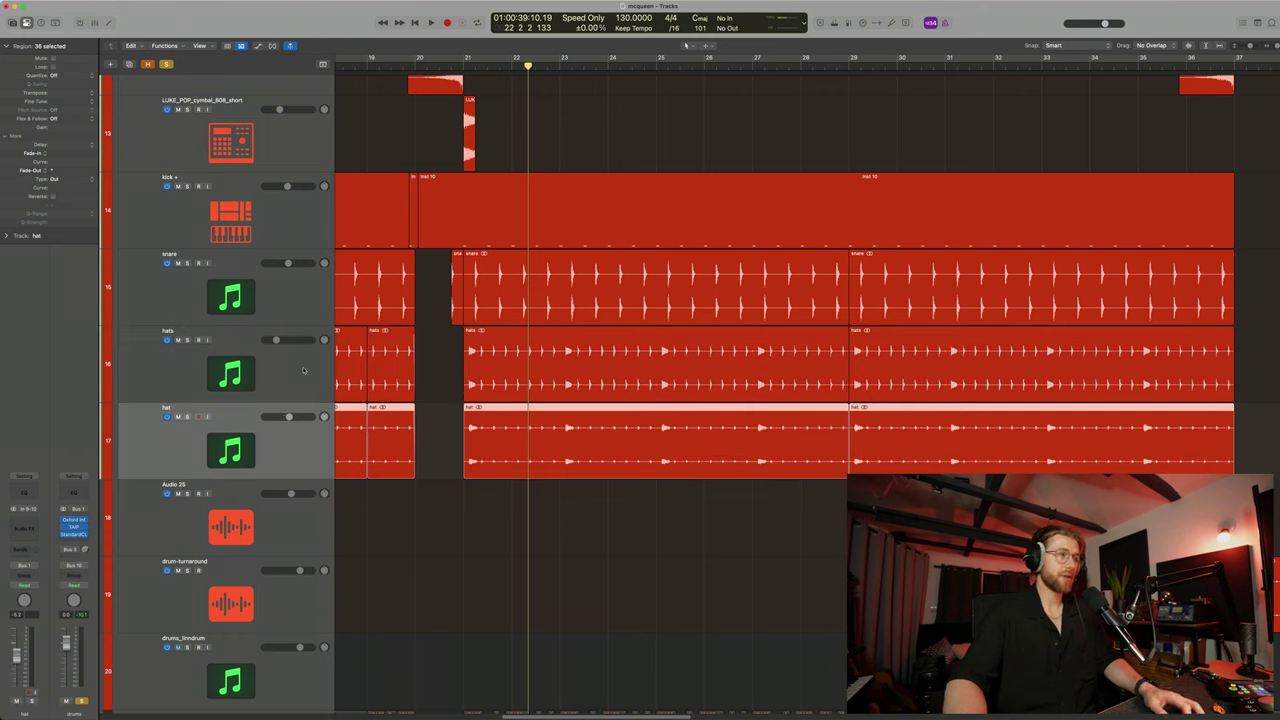
{"action": "left_click", "coordinate": [304, 369]}
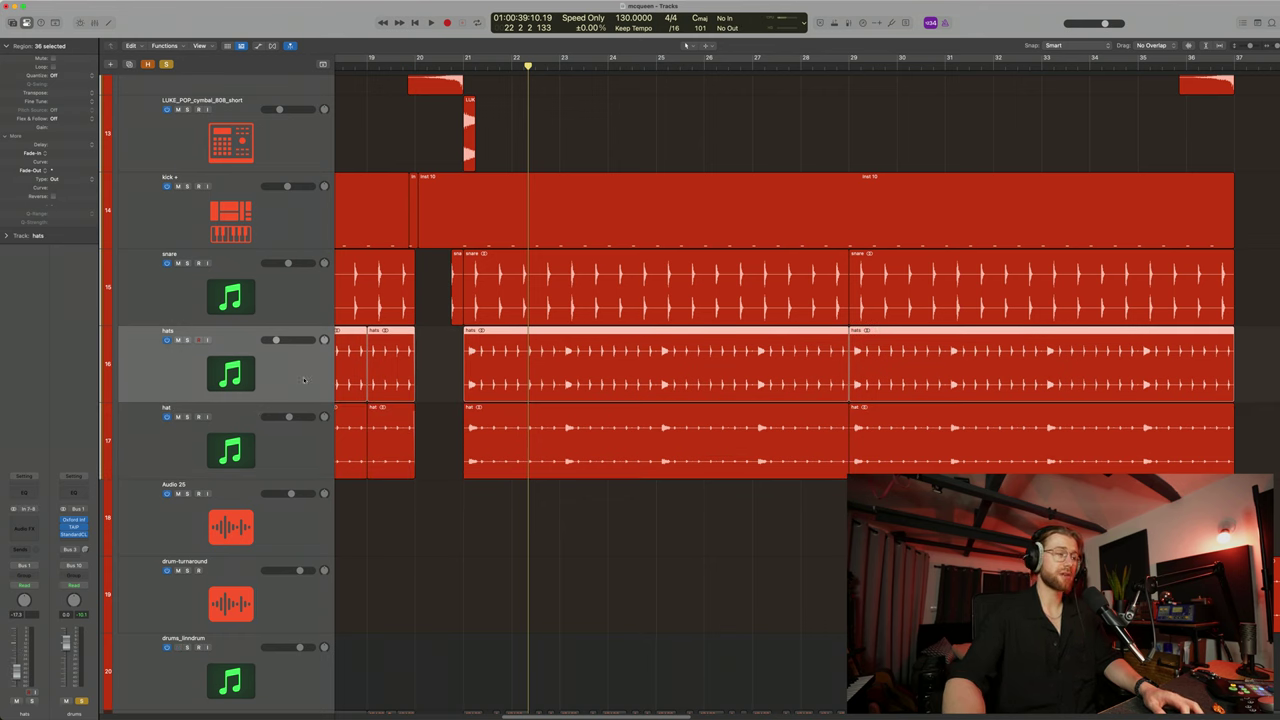
{"action": "left_click", "coordinate": [308, 444]}
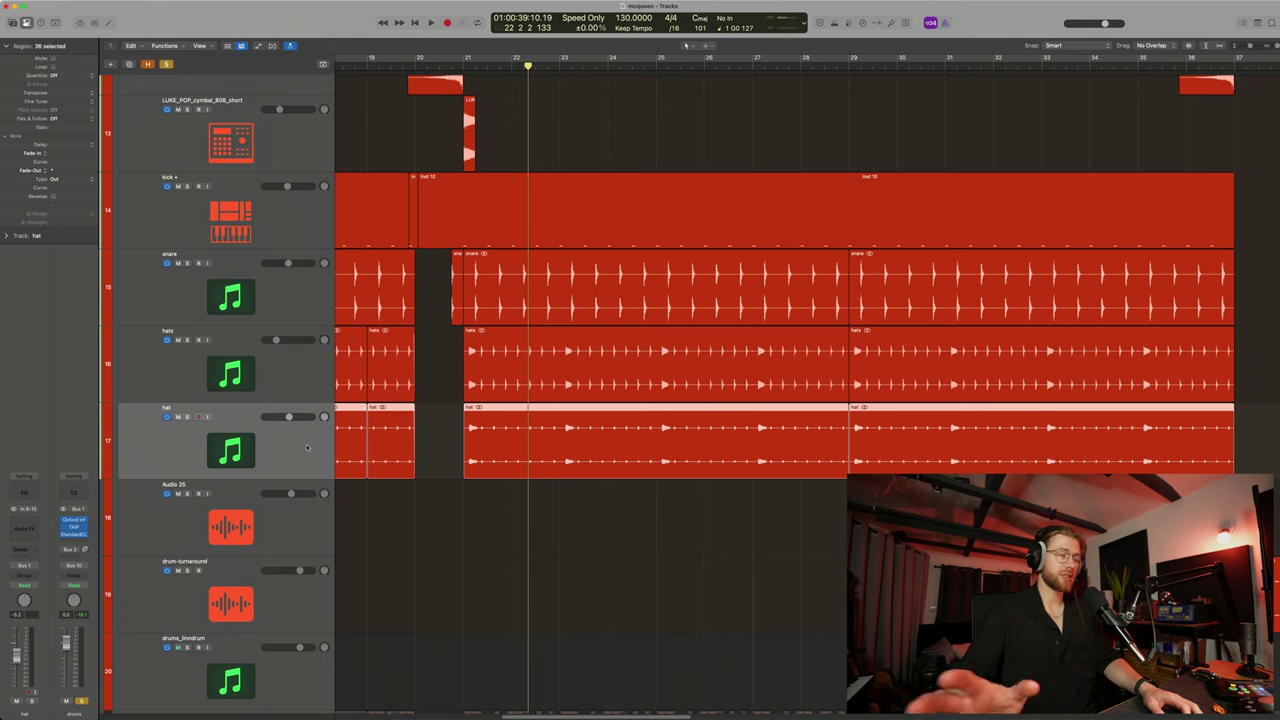
{"action": "left_click", "coordinate": [324, 381]}
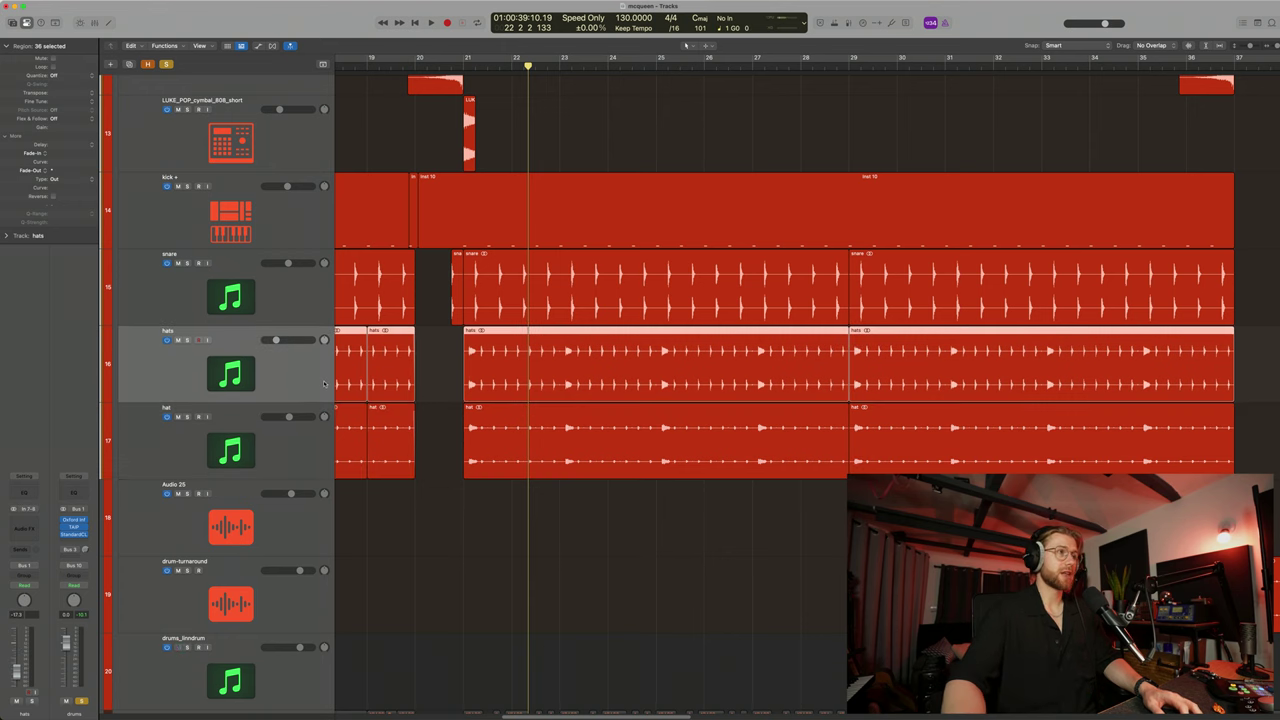
{"action": "key", "text": "s"}
{"action": "key", "text": "space"}
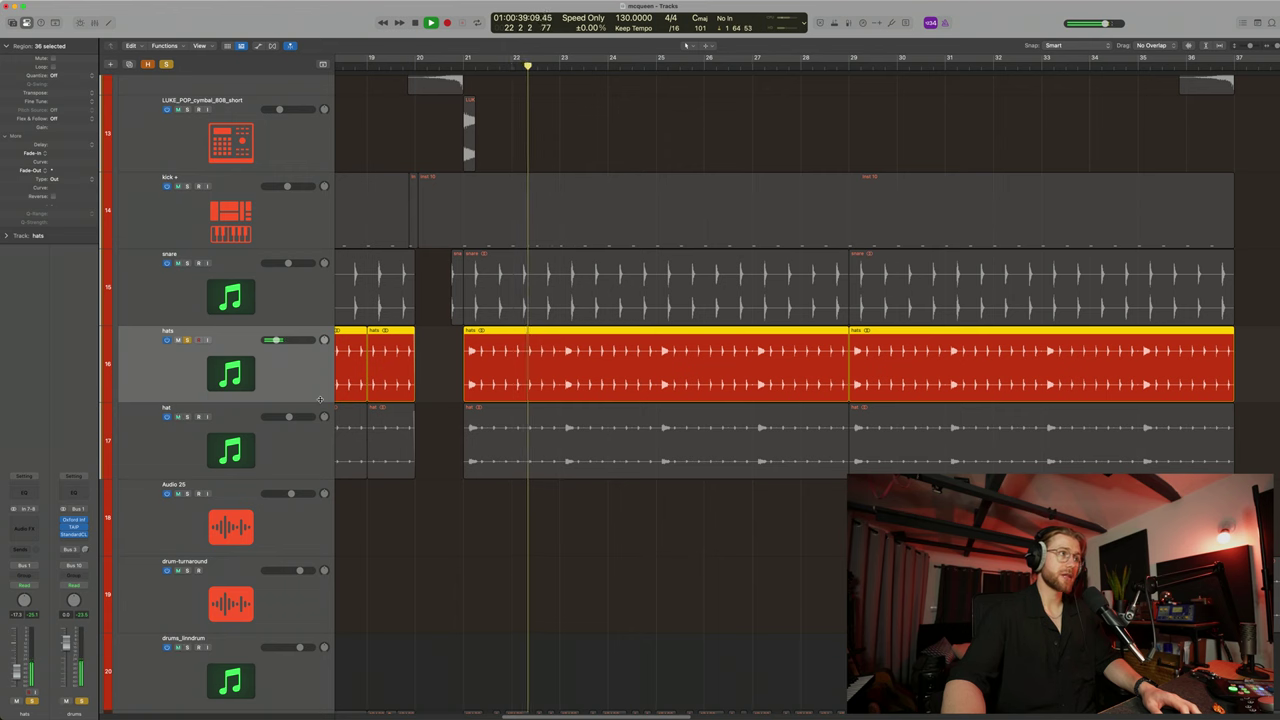
Switch the solo from the hats track to the hat track and audition it from around bar 21
{"action": "key", "text": "space"}
{"action": "left_click", "coordinate": [187, 416]}
{"action": "left_click", "coordinate": [187, 340]}
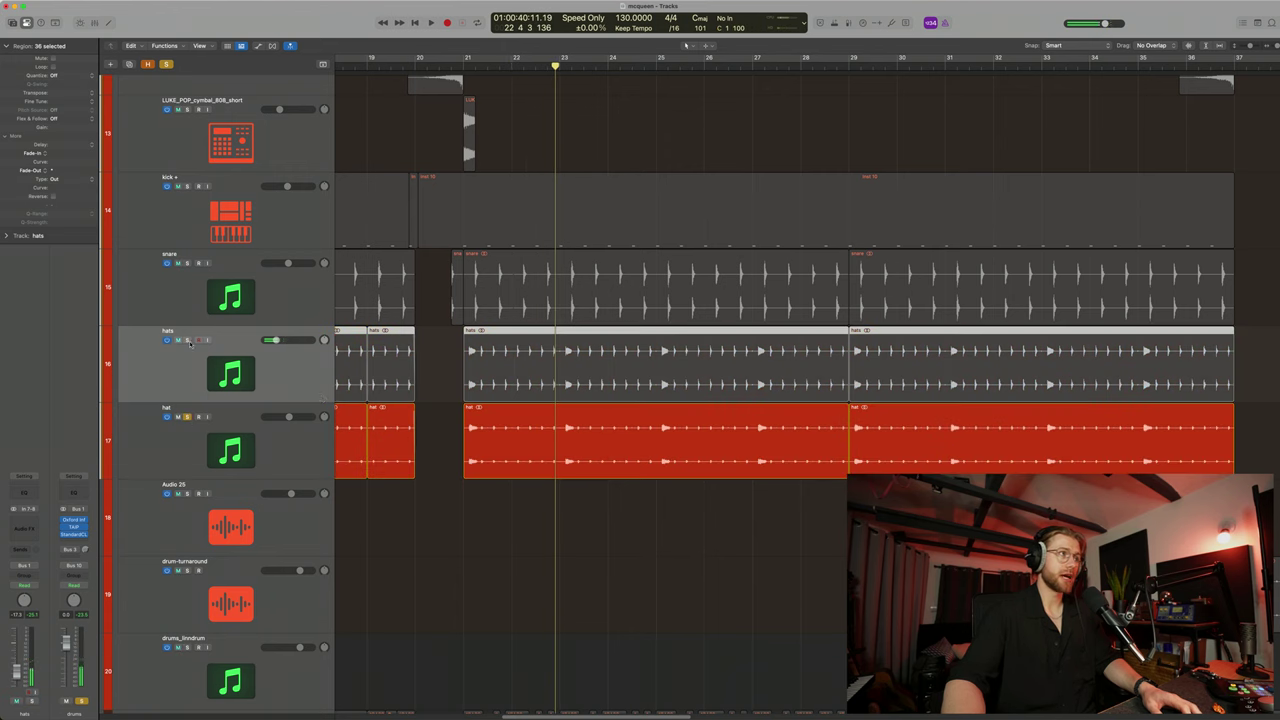
{"action": "key", "text": "space"}
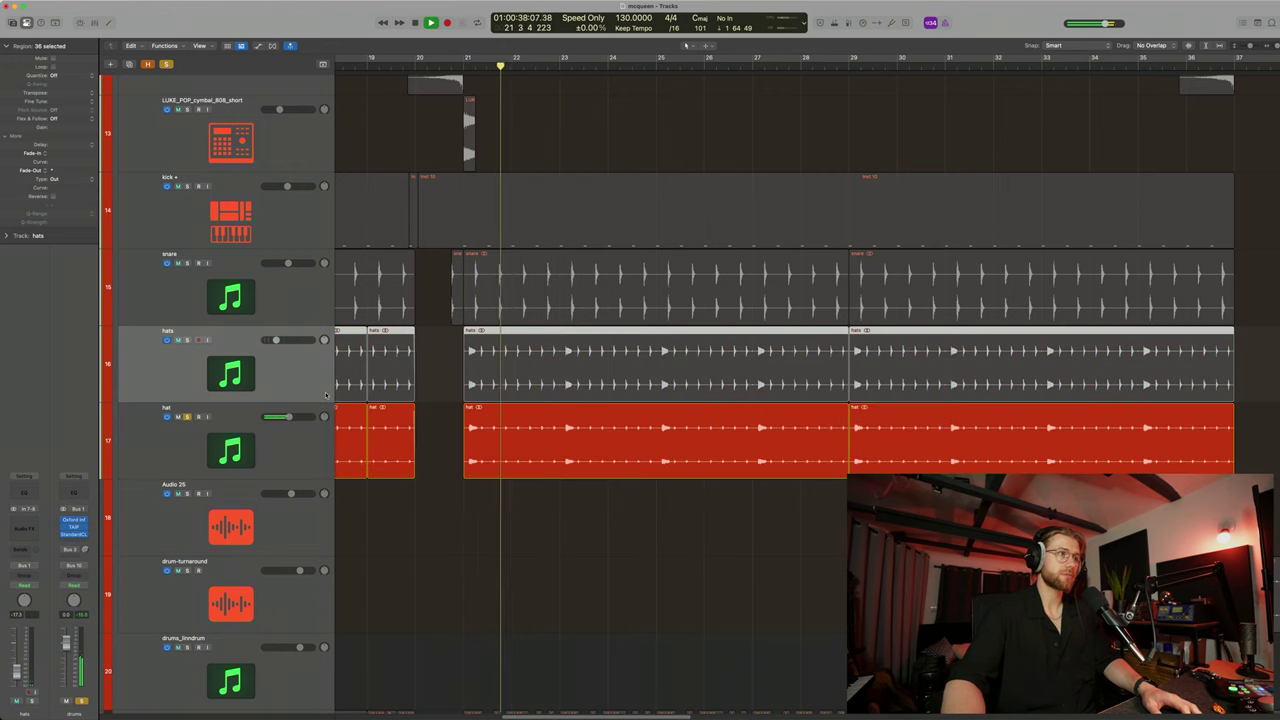
{"action": "key", "text": "space"}
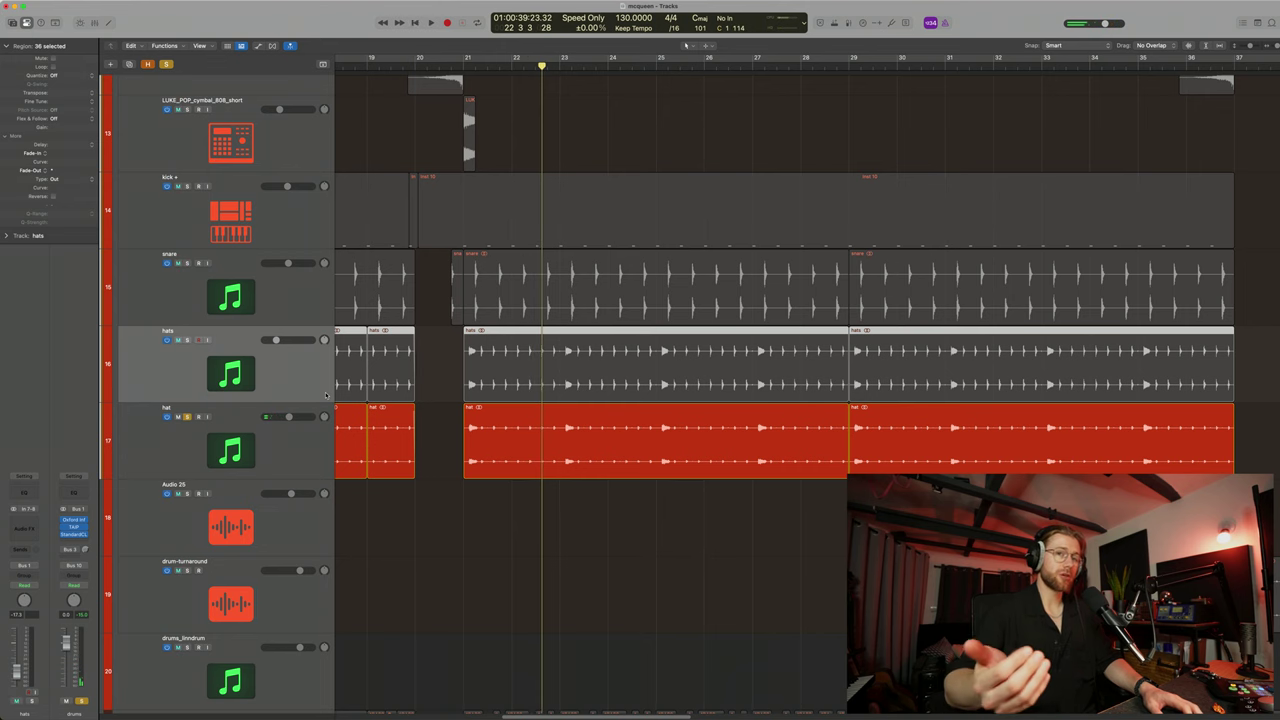
Move the solo back to the hats track, play it back on its own, and clear its solo
{"action": "key", "text": "s"}
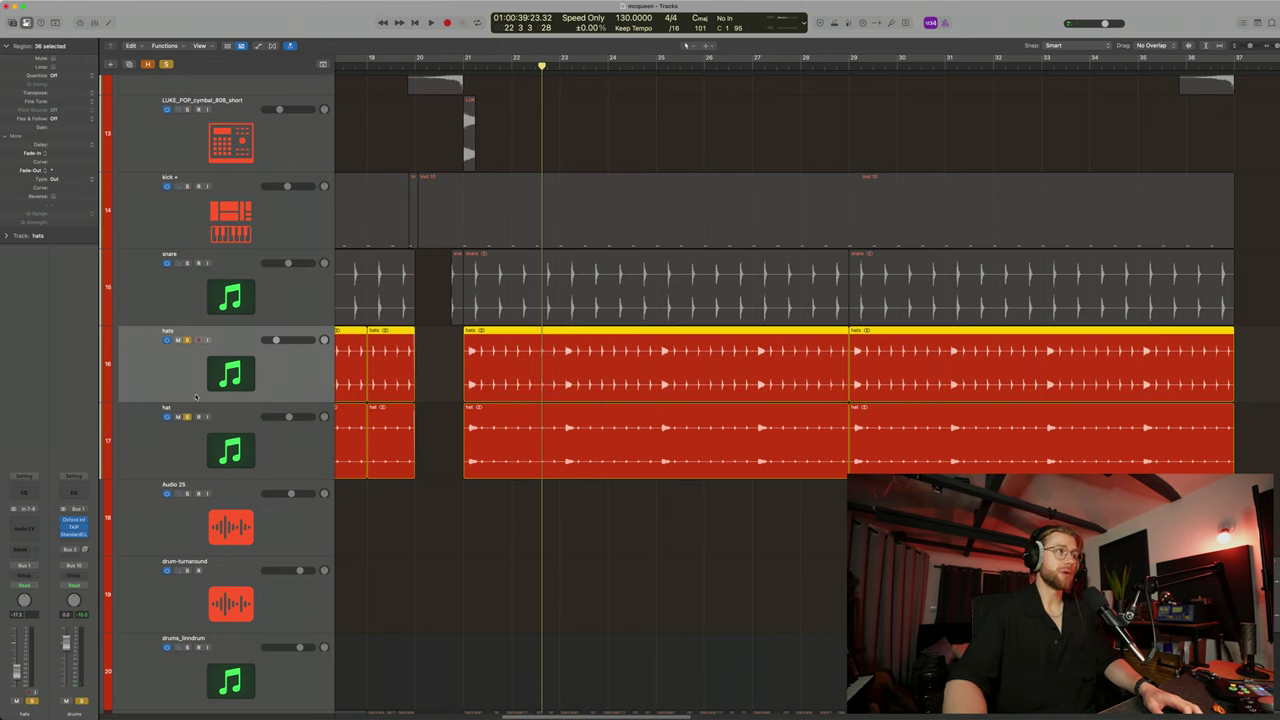
{"action": "left_click", "coordinate": [187, 417]}
{"action": "key", "text": "space"}
{"action": "key", "text": "space"}
{"action": "left_click", "coordinate": [187, 340]}
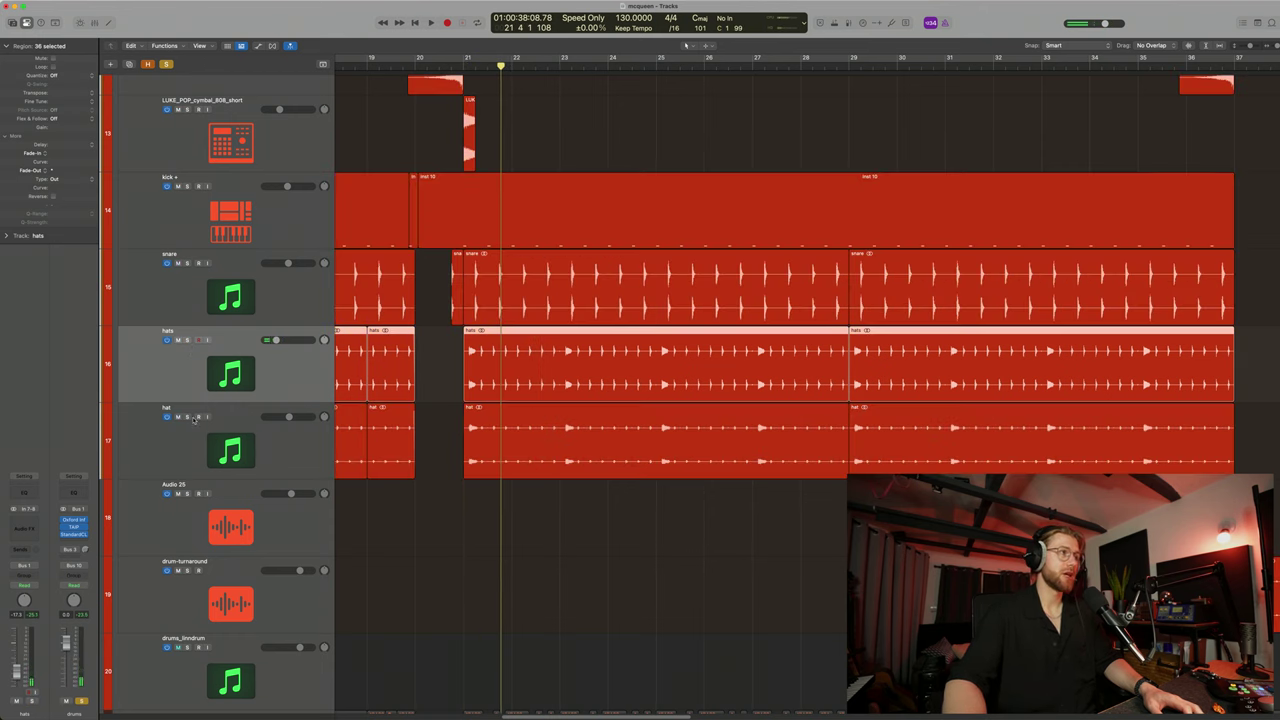
Solo only the hat track, listen to its pattern again, and clear its solo
{"action": "left_click", "coordinate": [187, 417]}
{"action": "key", "text": "space"}
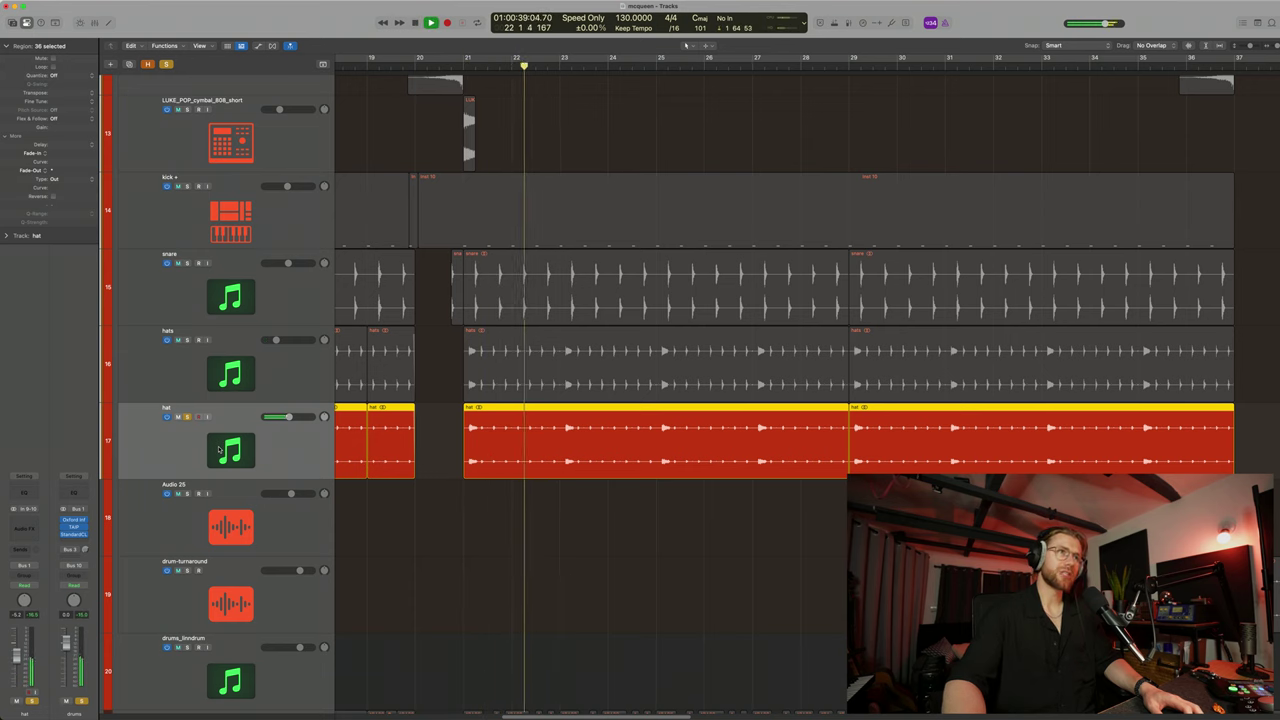
{"action": "key", "text": "space"}
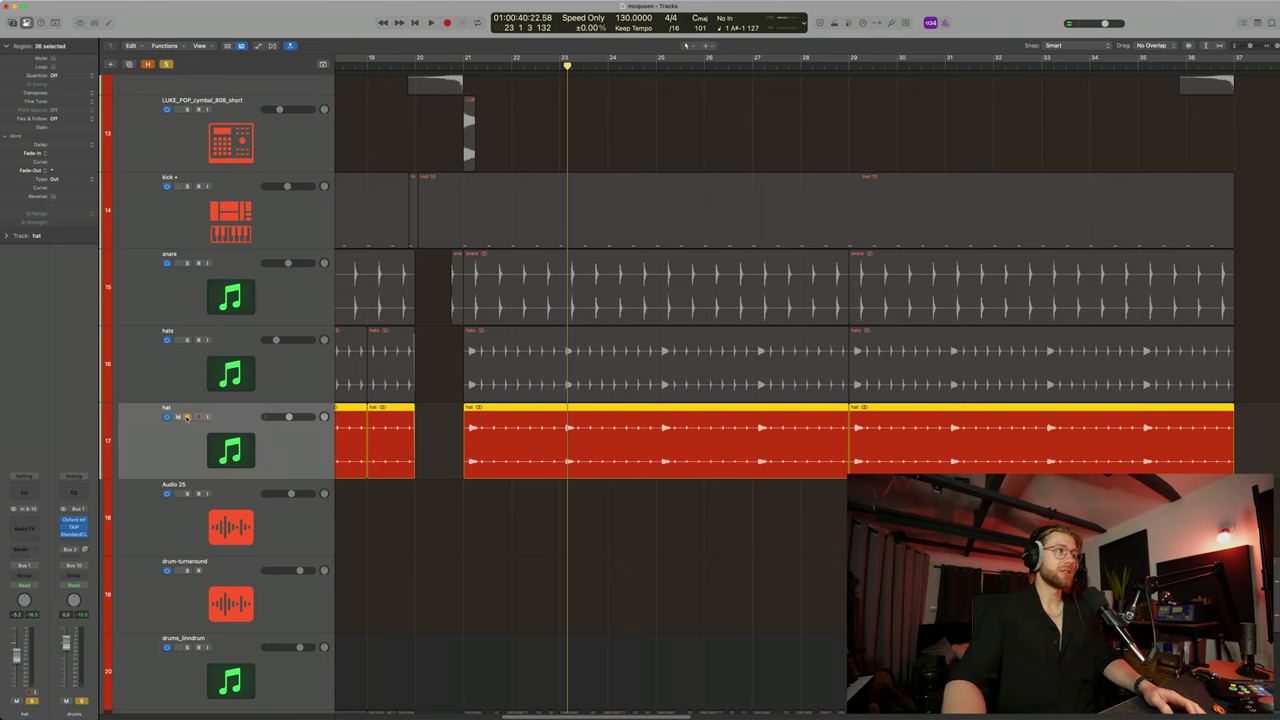
{"action": "left_click", "coordinate": [186, 417]}
Examine how the kick, snare and hat regions in the drums stack are arranged around bars 17 to 36
{"action": "scroll", "coordinate": [473, 480], "scroll_direction": "down", "scroll_amount": 4}
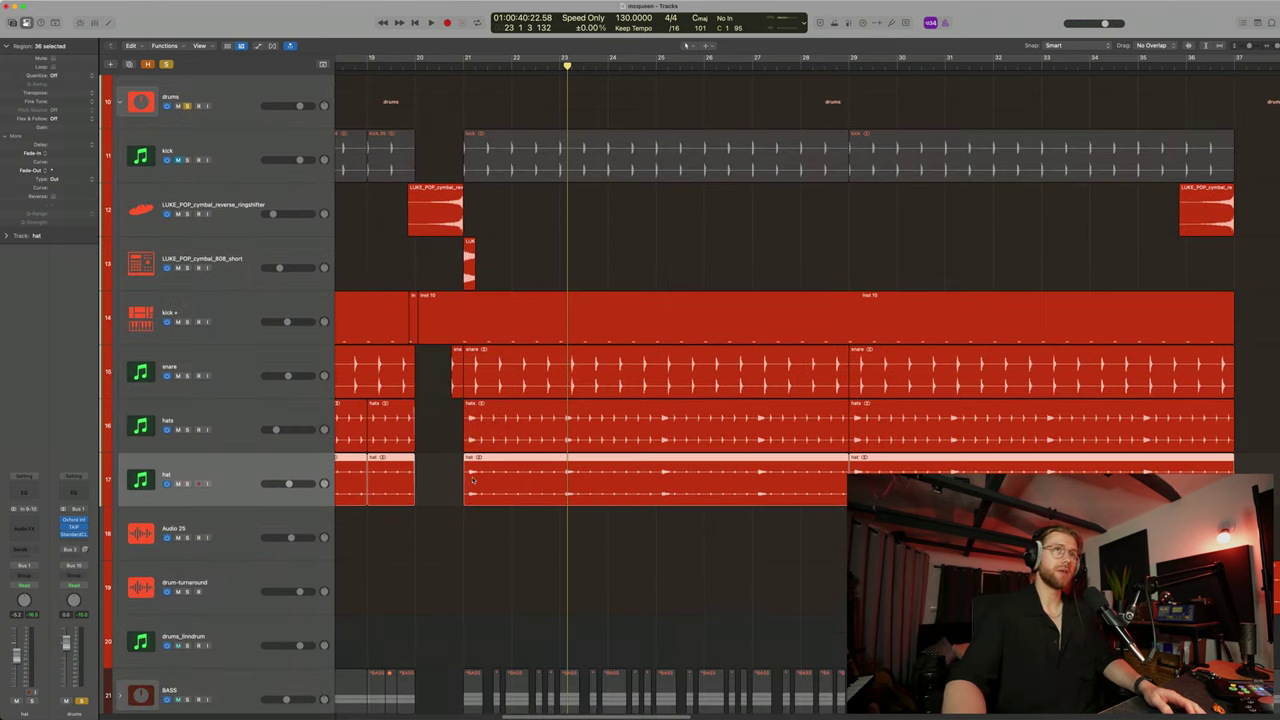
{"action": "key", "text": "super+Up"}
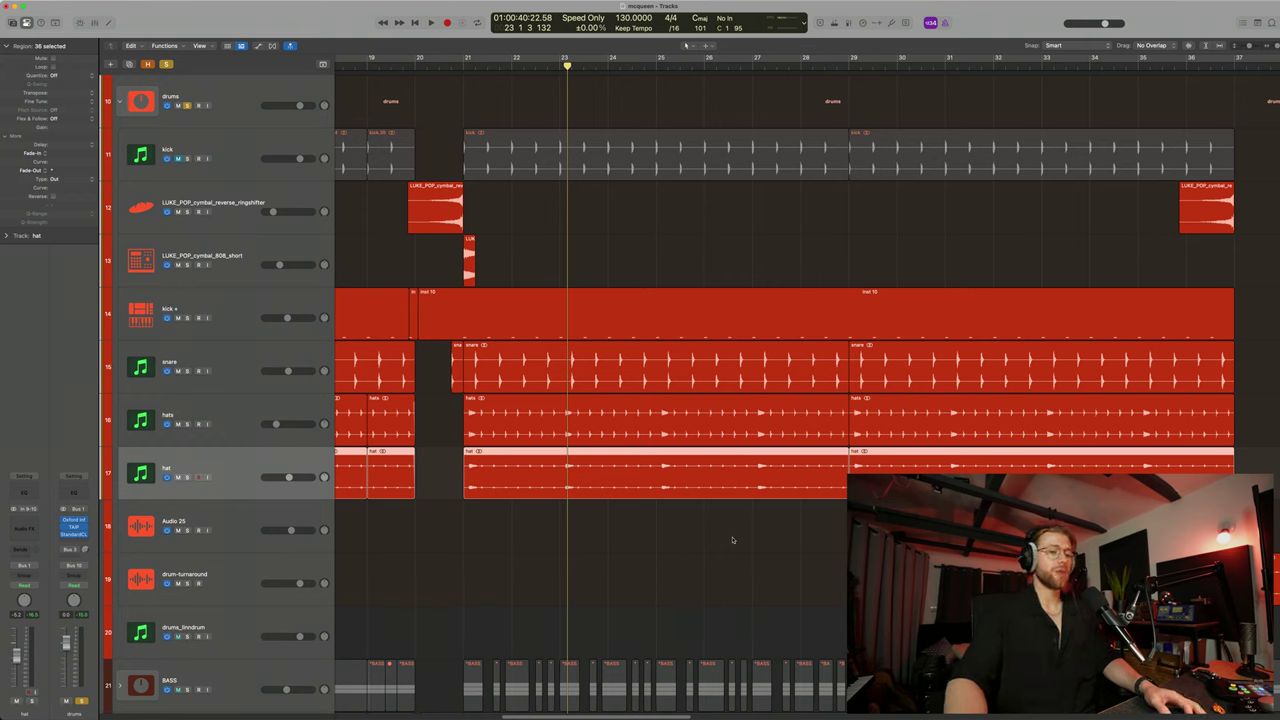
{"action": "key", "text": "super+Left"}
{"action": "scroll", "coordinate": [754, 427], "scroll_direction": "left", "scroll_amount": 1}
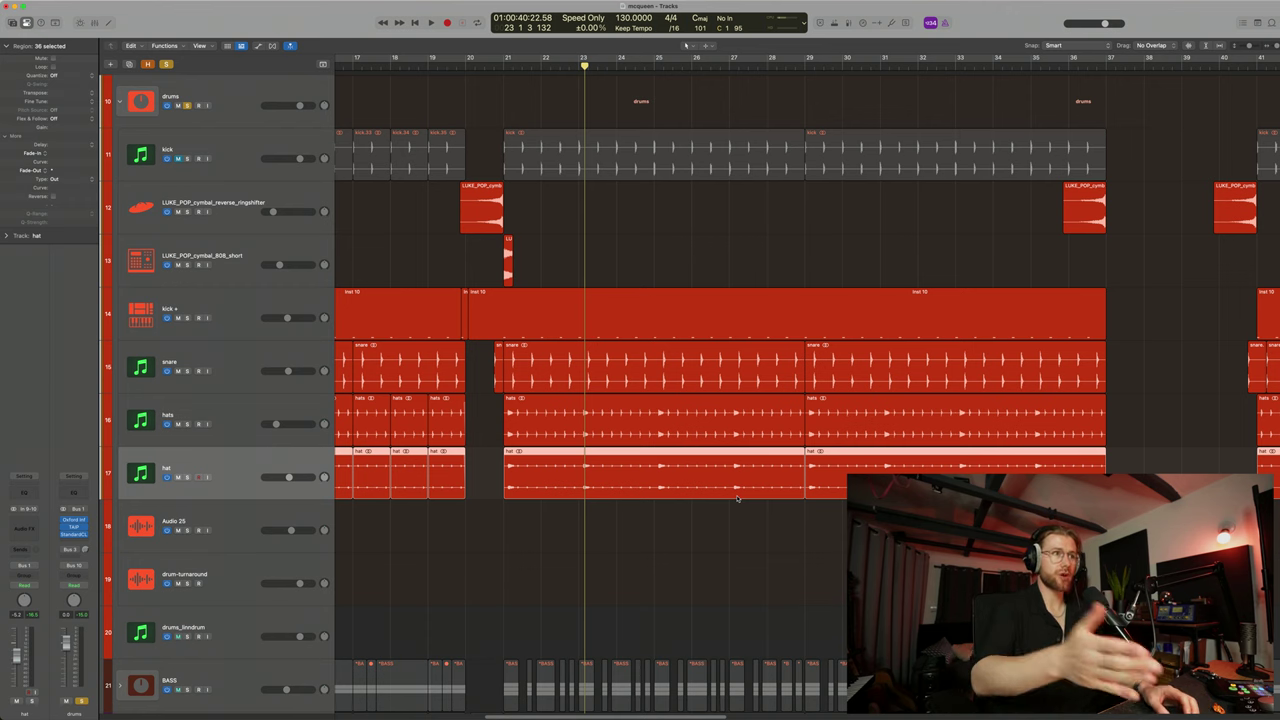
{"action": "key", "text": "super+Right"}
{"action": "key", "text": "super+Right"}
{"action": "key", "text": "super+Down"}
{"action": "scroll", "coordinate": [779, 500], "scroll_direction": "right", "scroll_amount": 2}
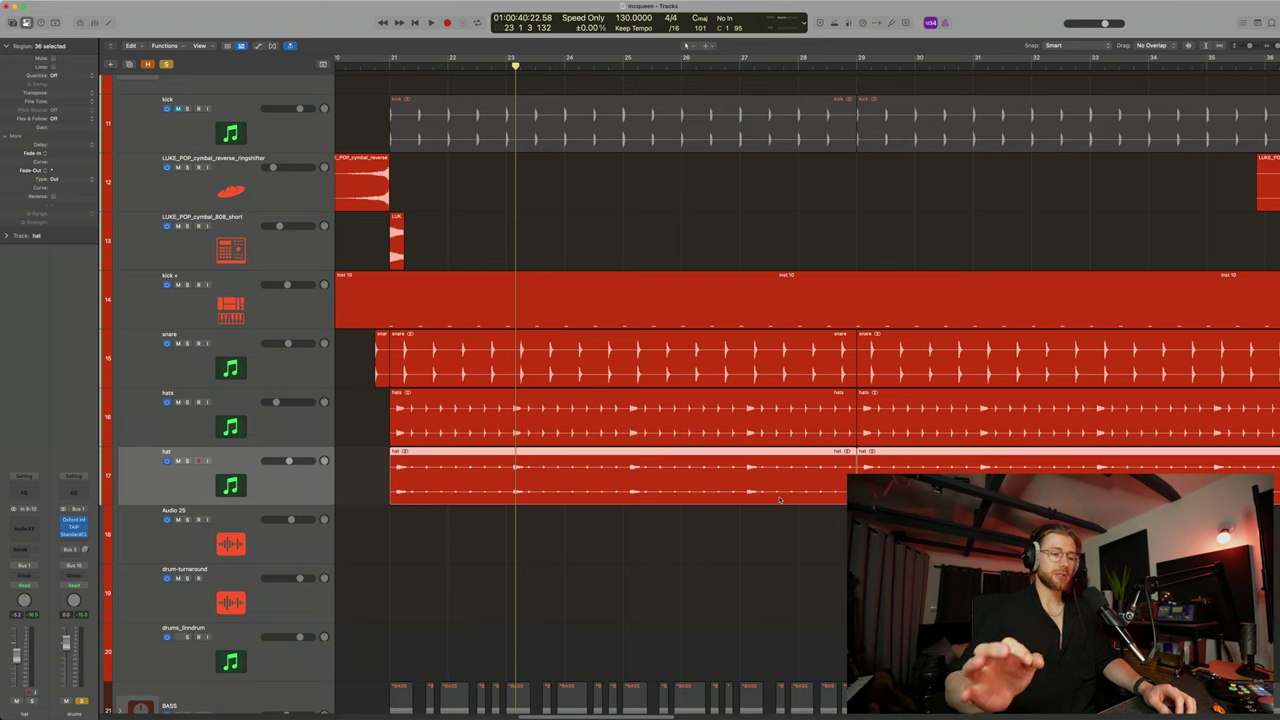
{"action": "key", "text": "super+Down"}
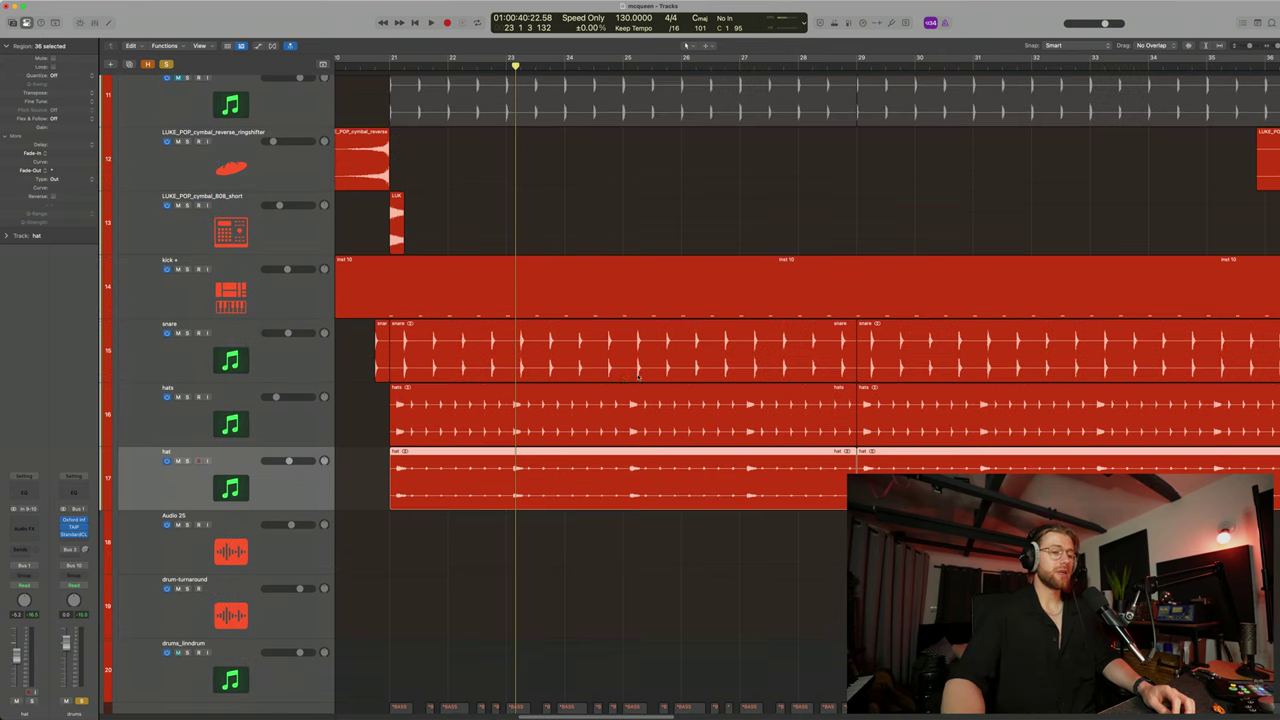
{"action": "scroll", "coordinate": [600, 425], "scroll_direction": "left", "scroll_amount": 2}
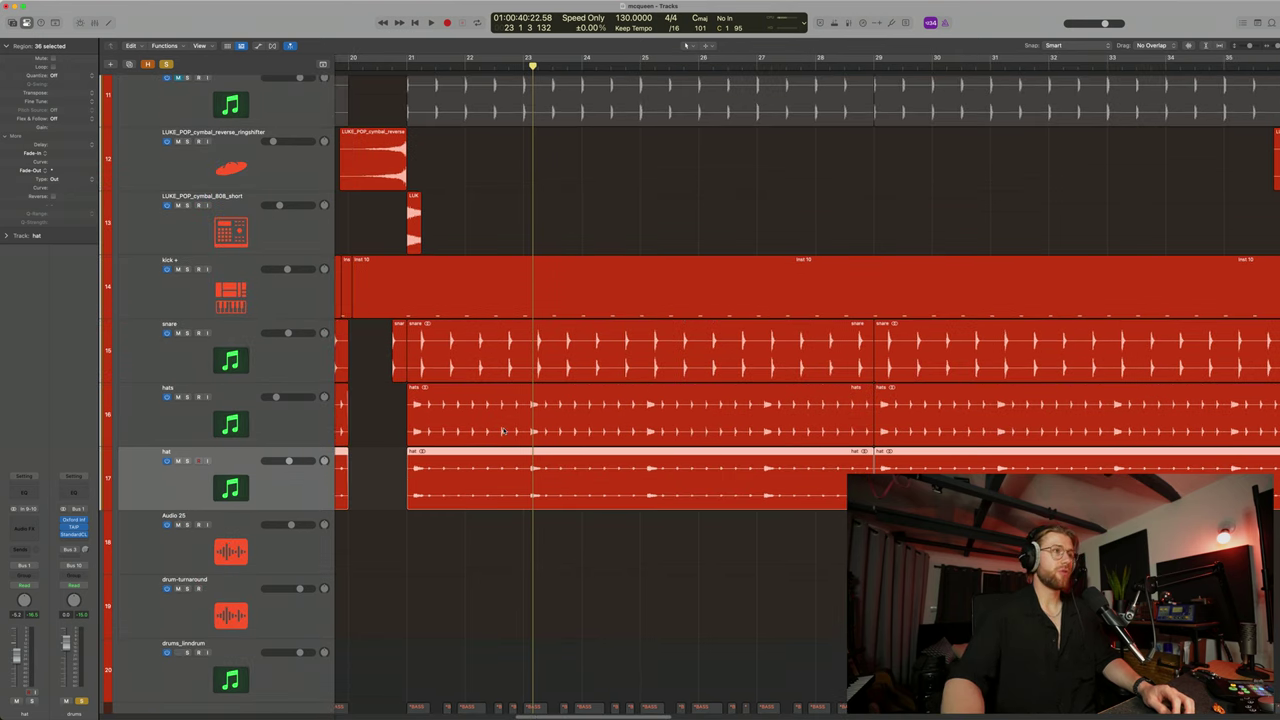
{"action": "scroll", "coordinate": [503, 431], "scroll_direction": "left", "scroll_amount": 2}
Solo the kick + track, play it back from around bar 21, and clear its solo
{"action": "left_click", "coordinate": [354, 336]}
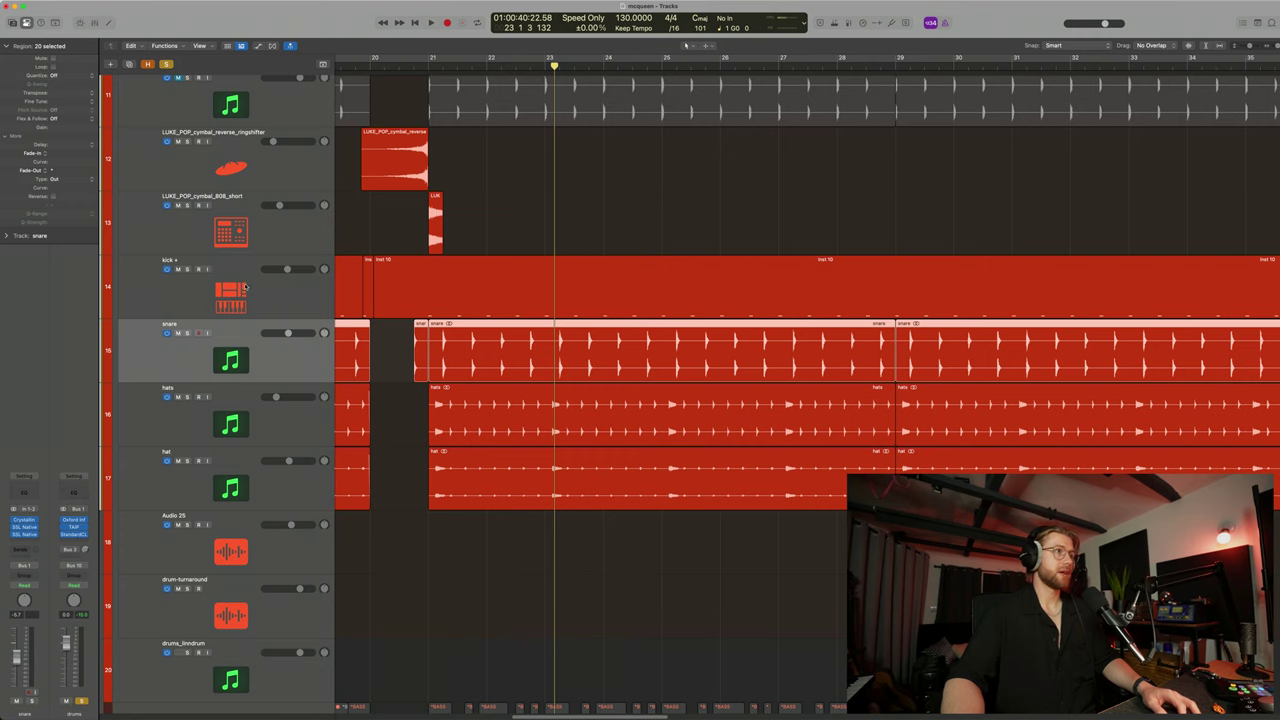
{"action": "left_click", "coordinate": [243, 288]}
{"action": "key", "text": "s"}
{"action": "key", "text": "space"}
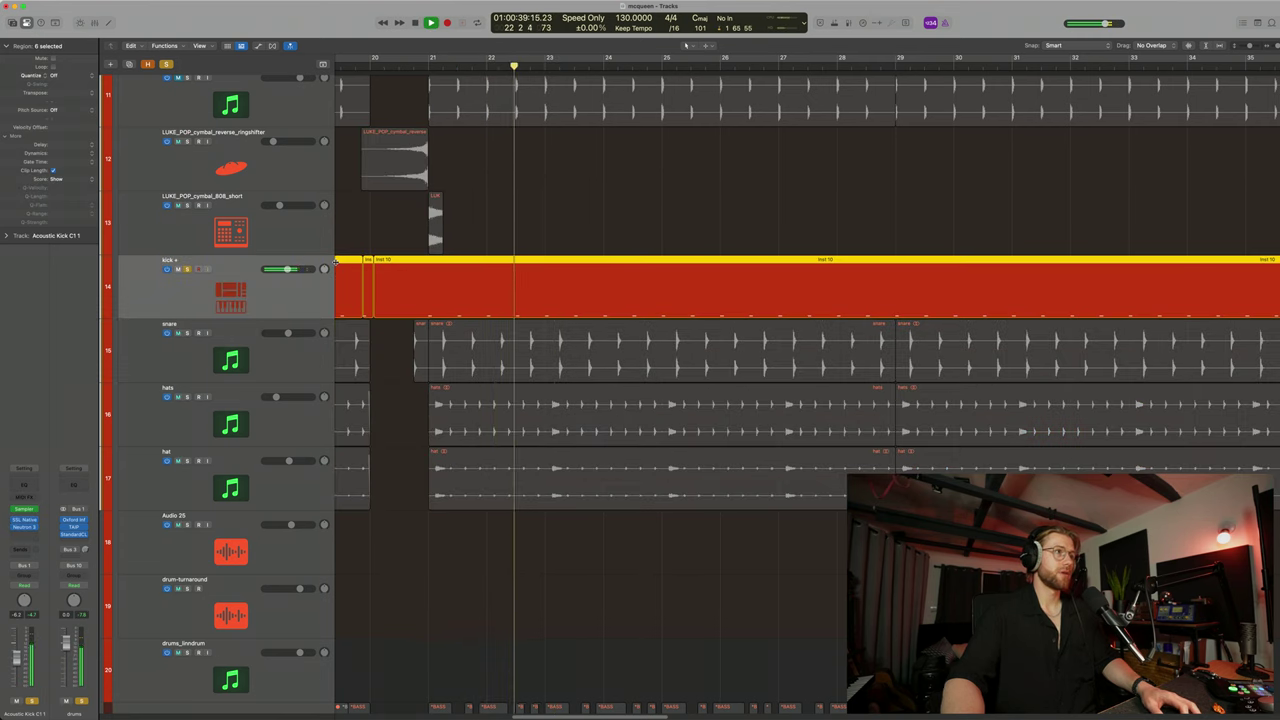
{"action": "key", "text": "space"}
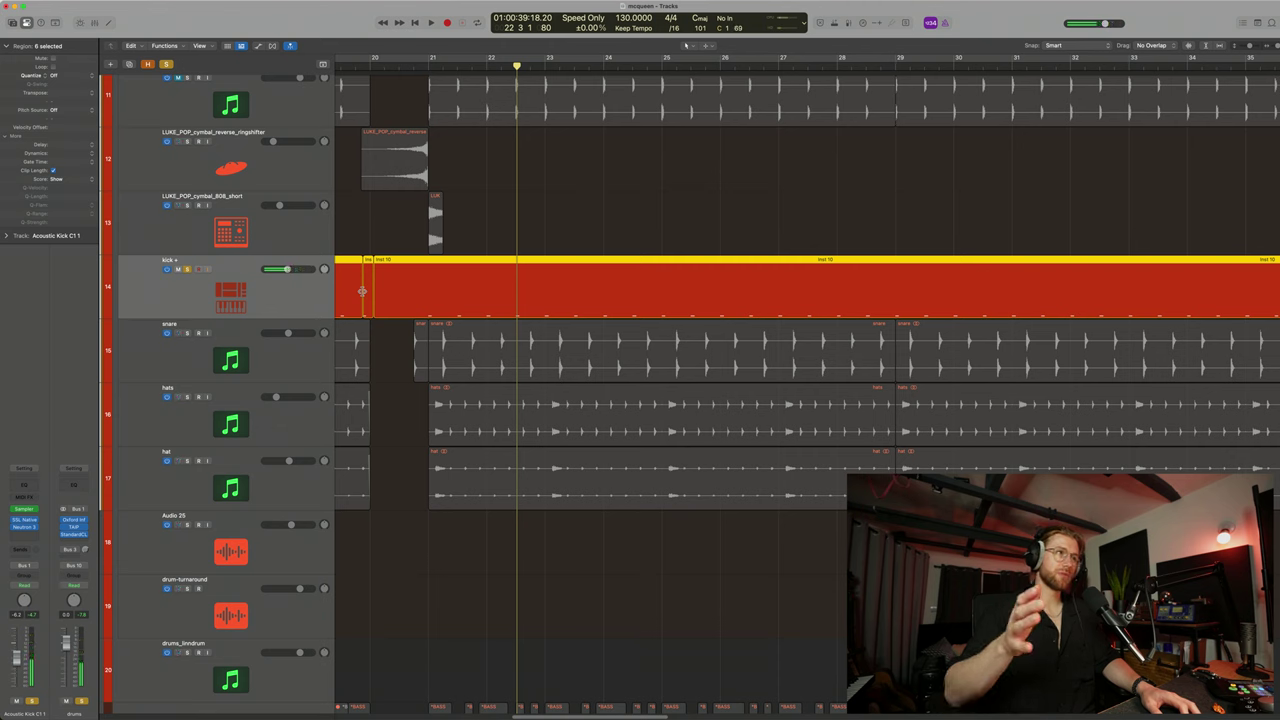
{"action": "left_click", "coordinate": [187, 269]}
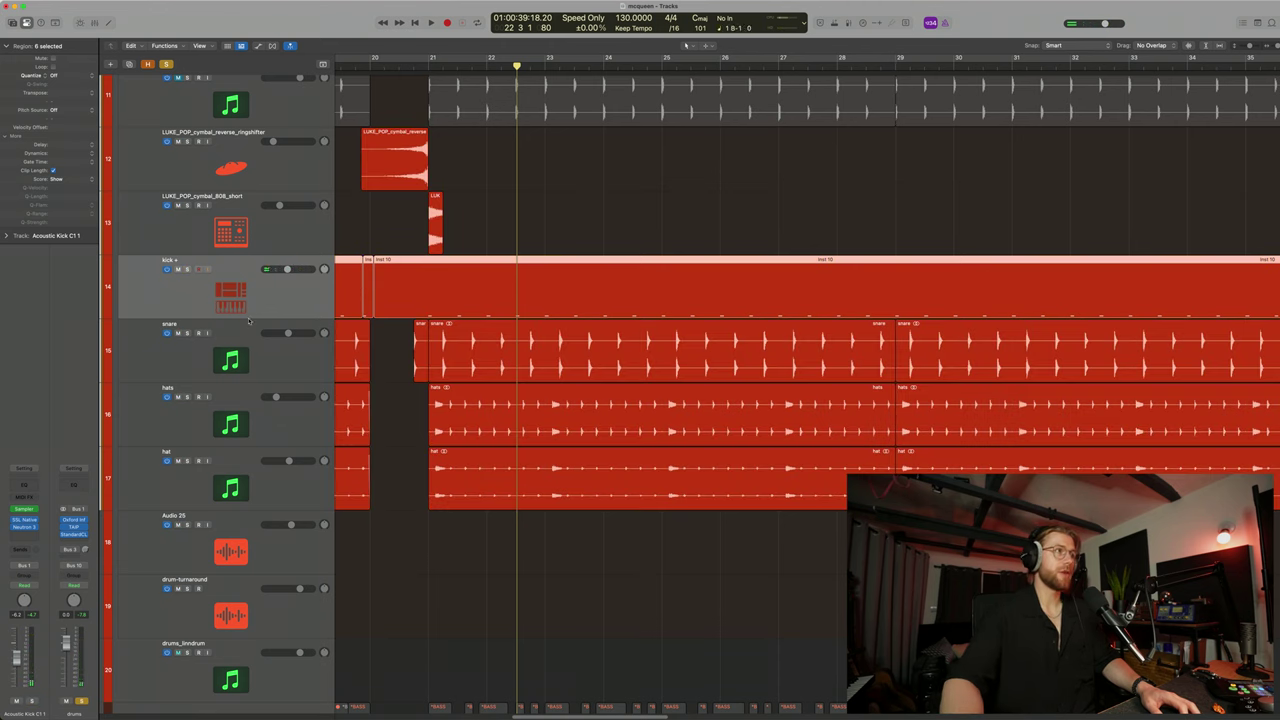
Solo the kick + and snare tracks together, audition the combined beat, and clear both solos
{"action": "left_click", "coordinate": [234, 362]}
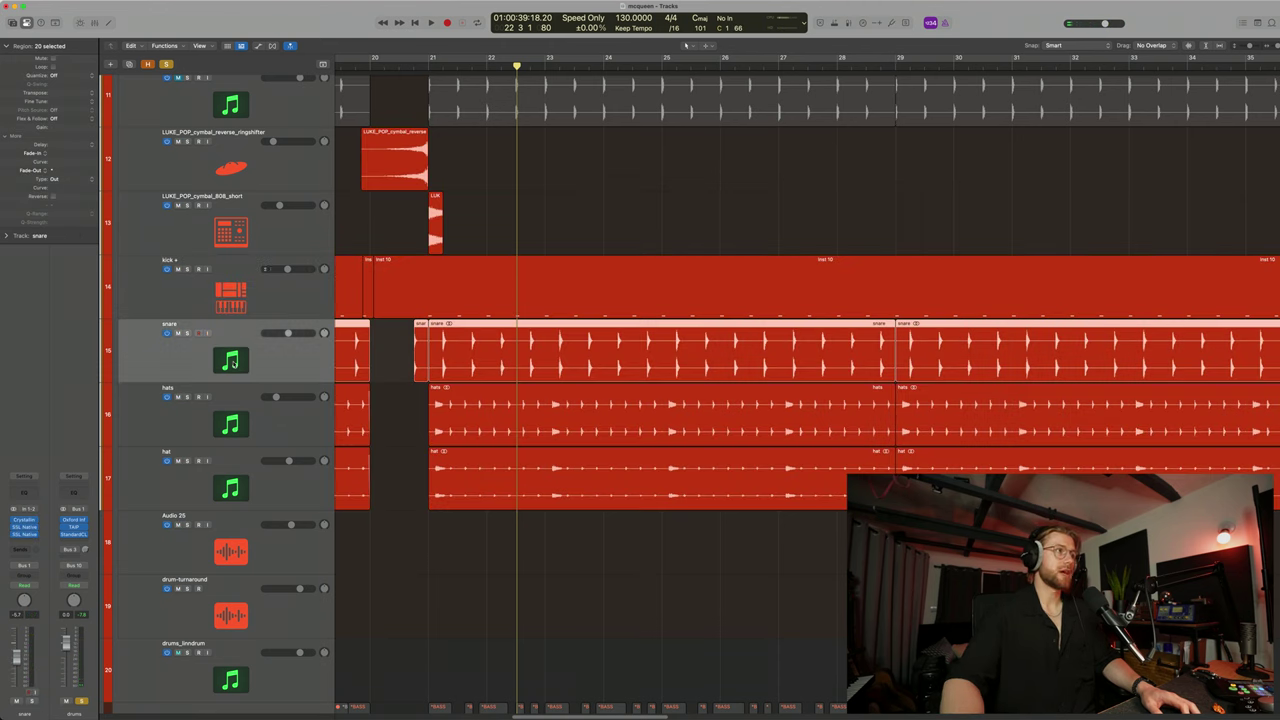
{"action": "left_click", "coordinate": [187, 269]}
{"action": "left_click", "coordinate": [186, 333]}
{"action": "key", "text": "space"}
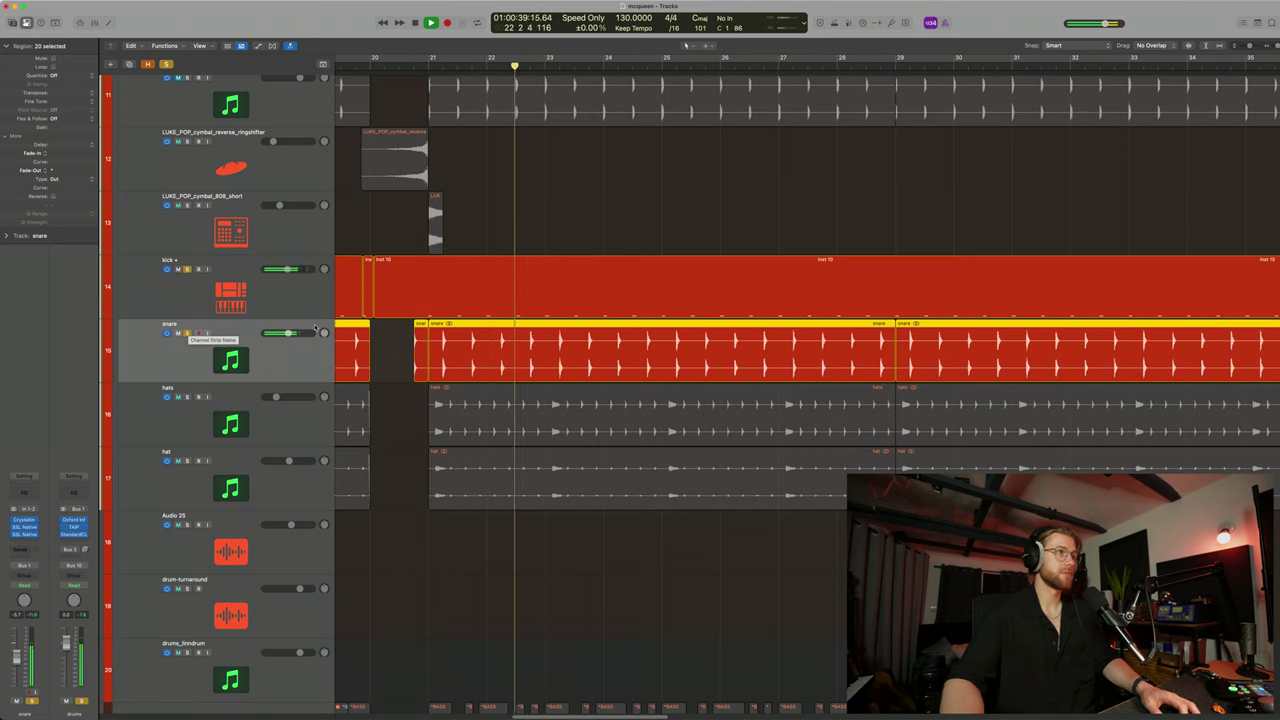
{"action": "key", "text": "space"}
{"action": "left_click", "coordinate": [186, 333]}
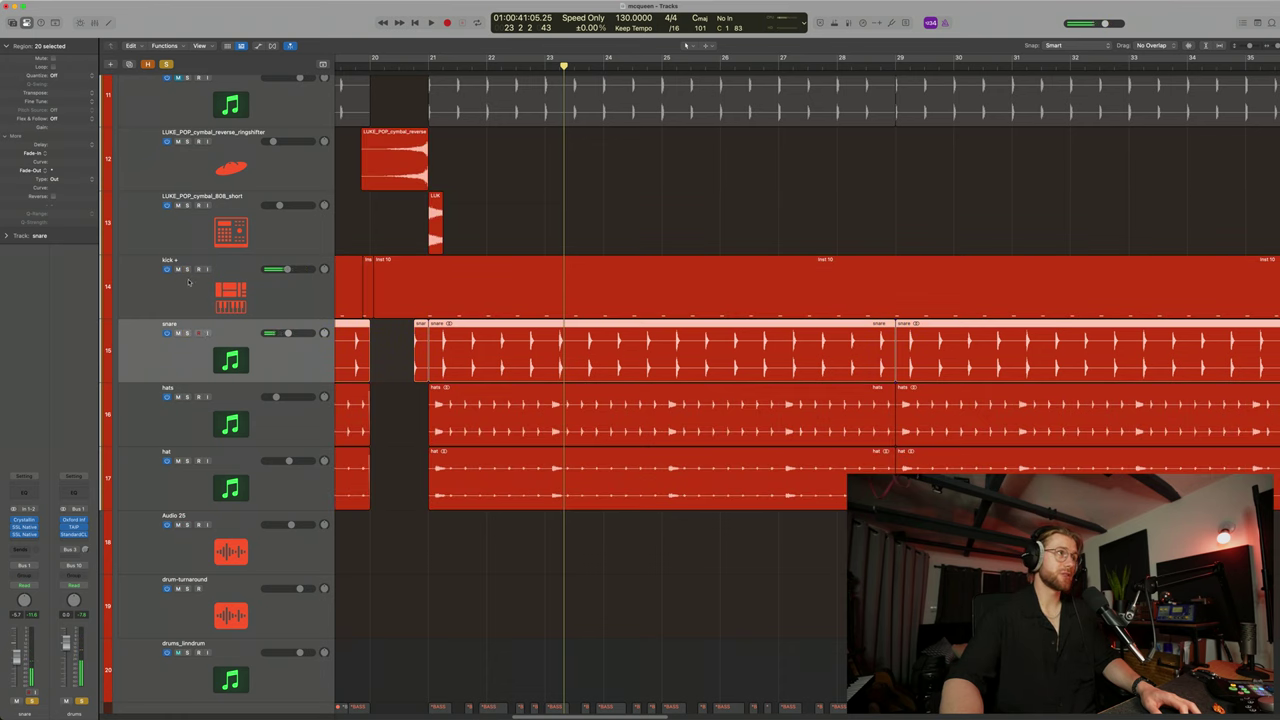
Solo the hats and hat tracks together
{"action": "scroll", "coordinate": [310, 414], "scroll_direction": "down", "scroll_amount": 1}
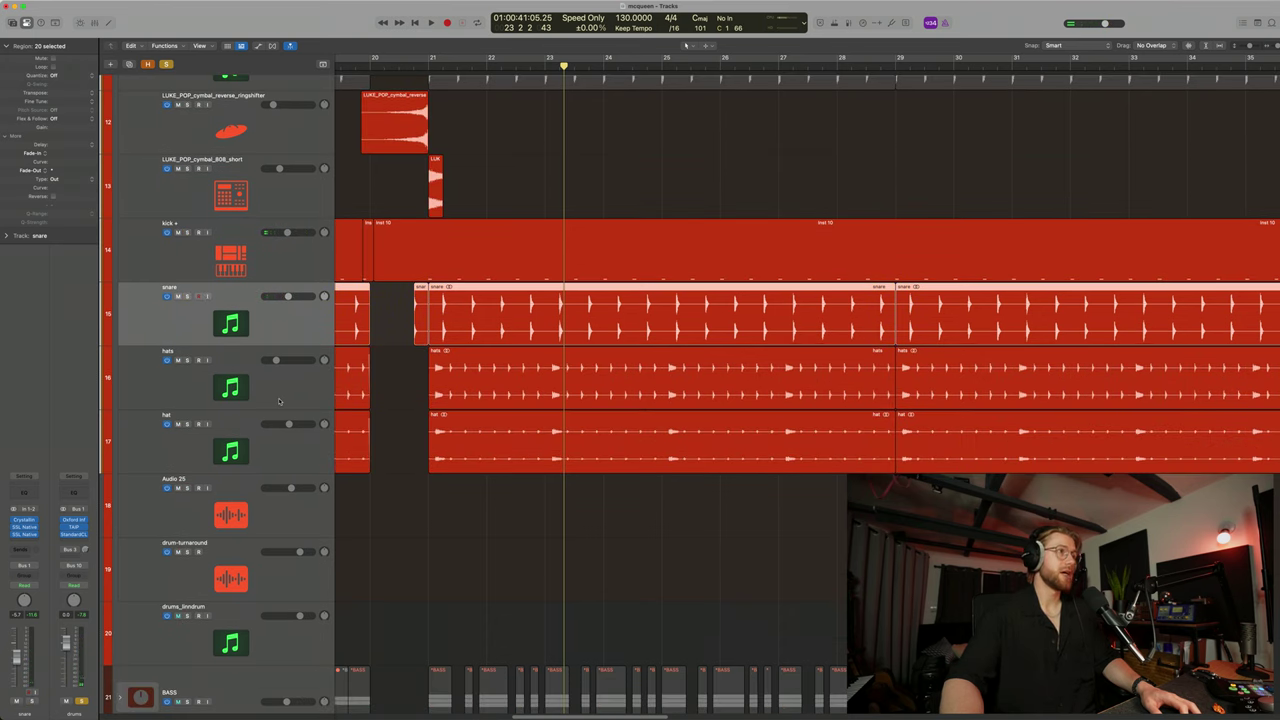
{"action": "left_click", "coordinate": [202, 366]}
{"action": "left_click", "coordinate": [188, 361]}
{"action": "left_click", "coordinate": [187, 424]}
Place the playhead at bar 21 and play back the two soloed hi-hat layers up close
{"action": "key", "text": "super+Right"}
{"action": "key", "text": "super+Right"}
{"action": "key", "text": "super+Right"}
{"action": "key", "text": "super+Down"}
{"action": "scroll", "coordinate": [448, 458], "scroll_direction": "left", "scroll_amount": 5}
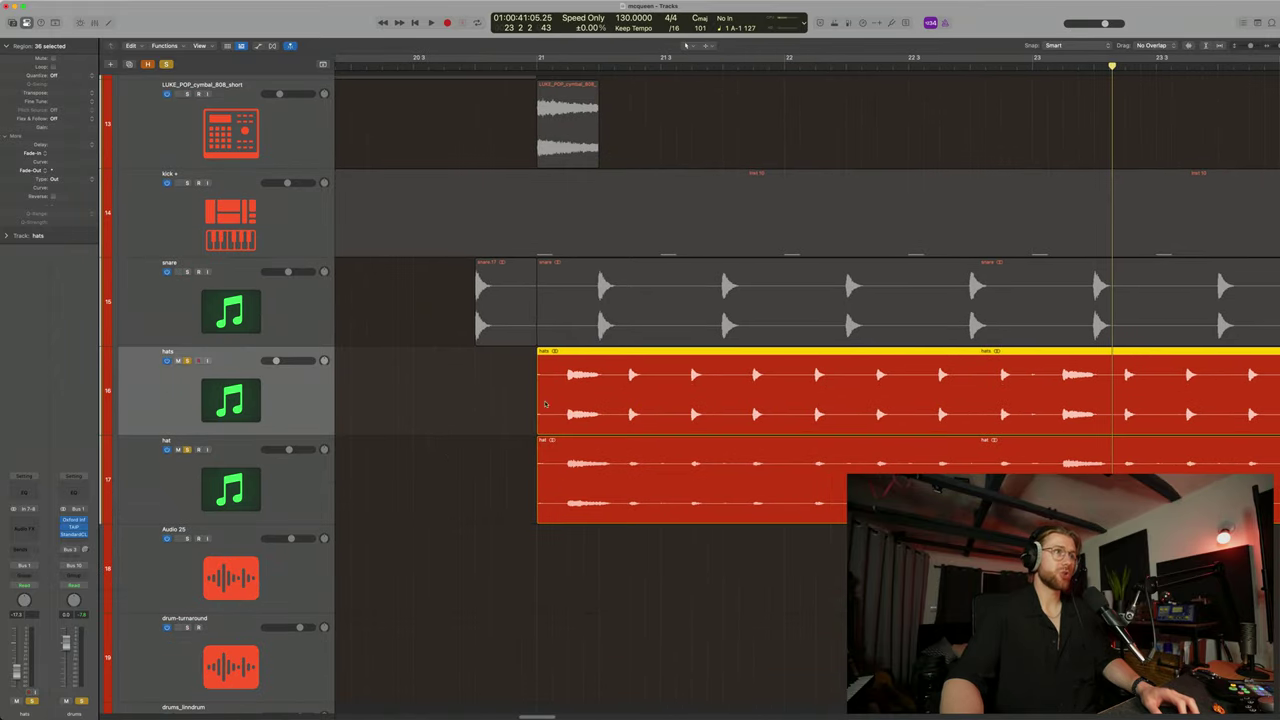
{"action": "left_click", "coordinate": [536, 67]}
{"action": "scroll", "coordinate": [792, 384], "scroll_direction": "right", "scroll_amount": 1}
{"action": "key", "text": "space"}
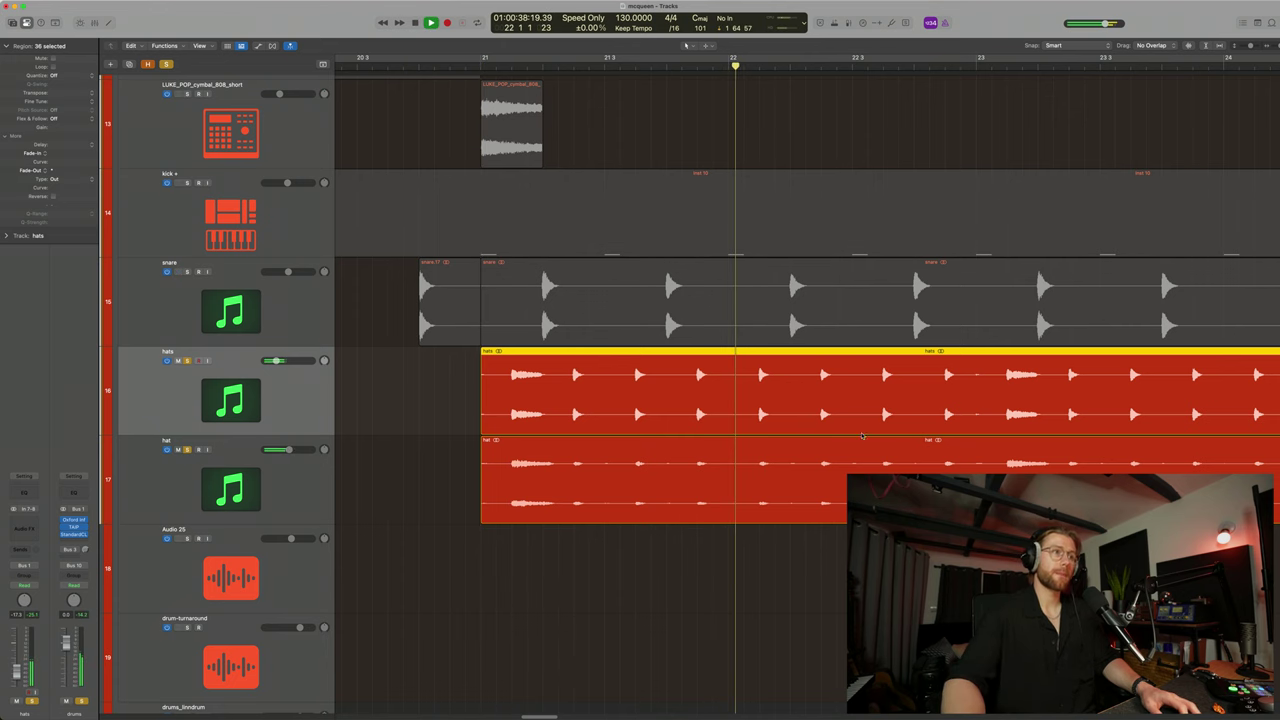
{"action": "key", "text": "space"}
Compare the kick and snare patterns by selecting their regions starting at bar 21, and clear the selection
{"action": "scroll", "coordinate": [888, 436], "scroll_direction": "right", "scroll_amount": 1}
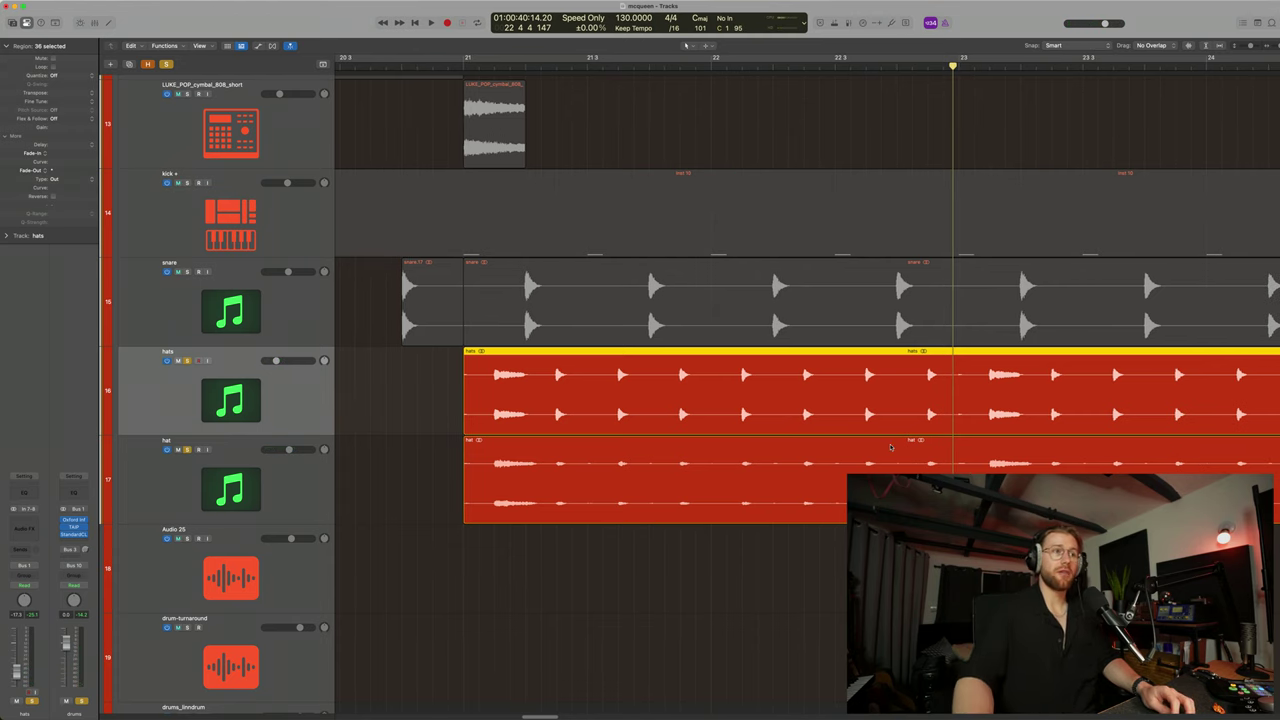
{"action": "scroll", "coordinate": [890, 447], "scroll_direction": "down", "scroll_amount": 1}
{"action": "scroll", "coordinate": [890, 447], "scroll_direction": "down", "scroll_amount": 6}
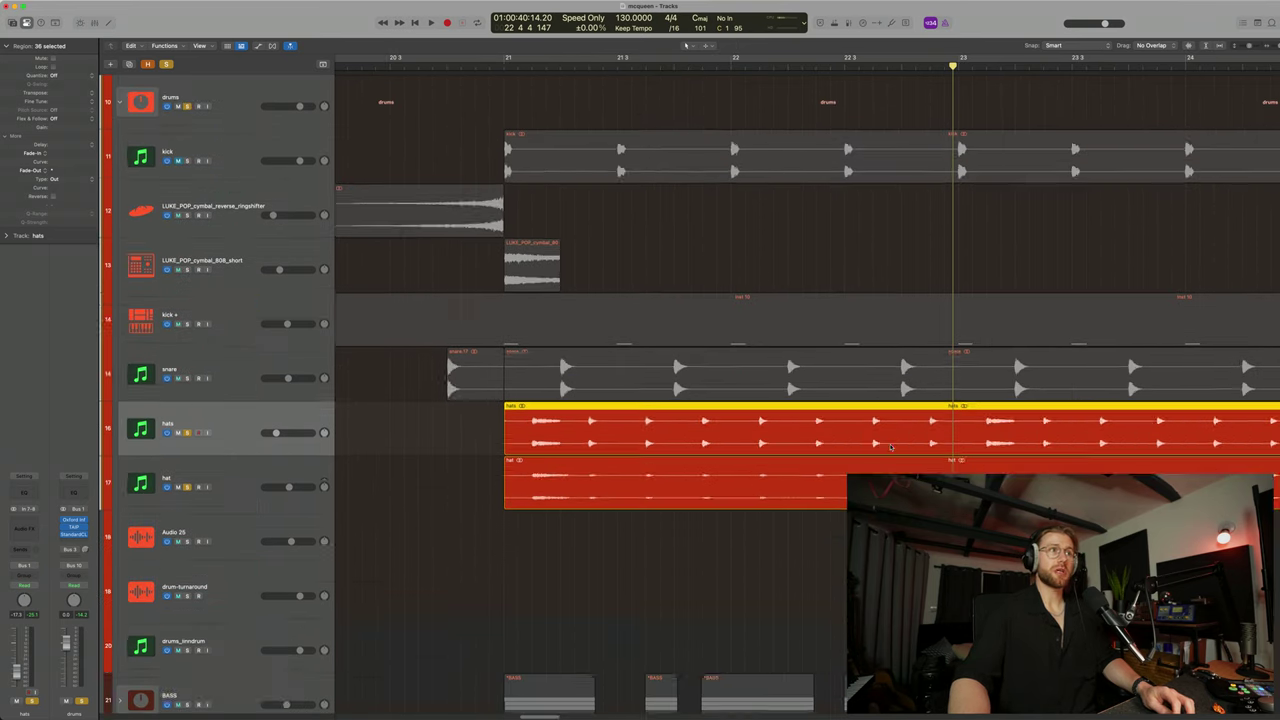
{"action": "scroll", "coordinate": [890, 447], "scroll_direction": "down", "scroll_amount": 3}
{"action": "left_click", "coordinate": [763, 160]}
{"action": "left_click", "coordinate": [758, 340], "text": "shift"}
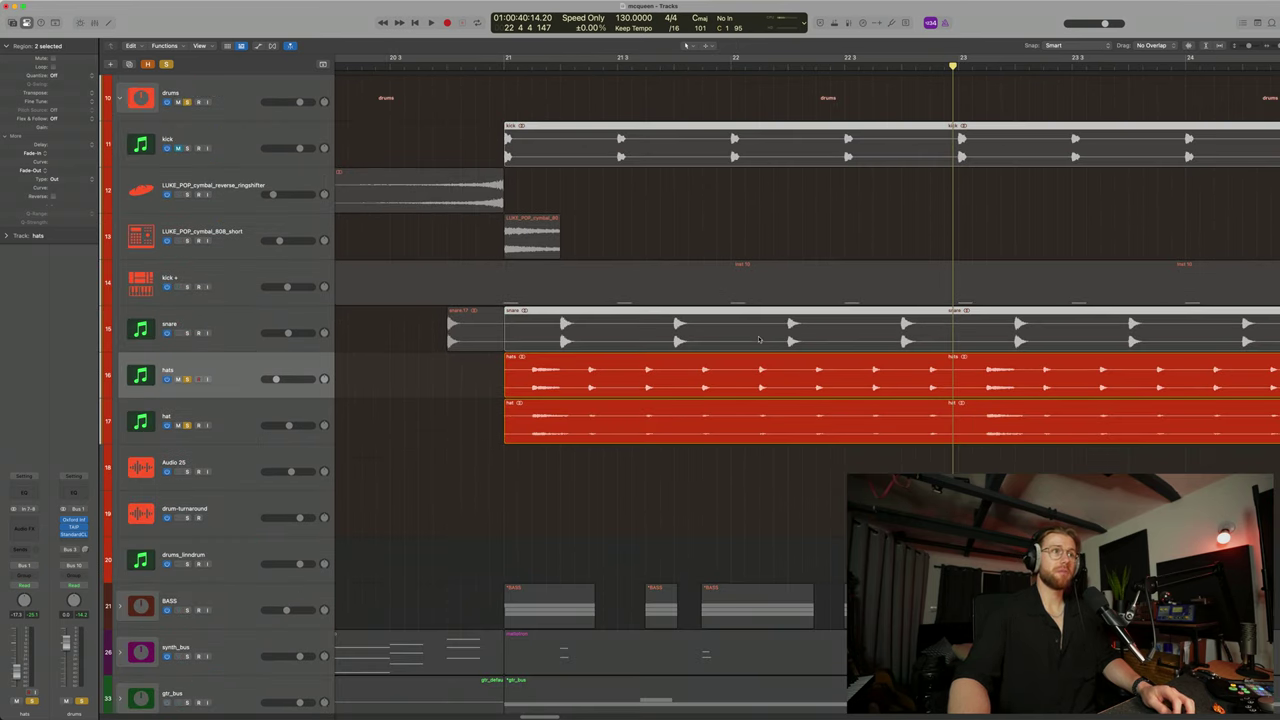
{"action": "scroll", "coordinate": [790, 341], "scroll_direction": "up", "scroll_amount": 2}
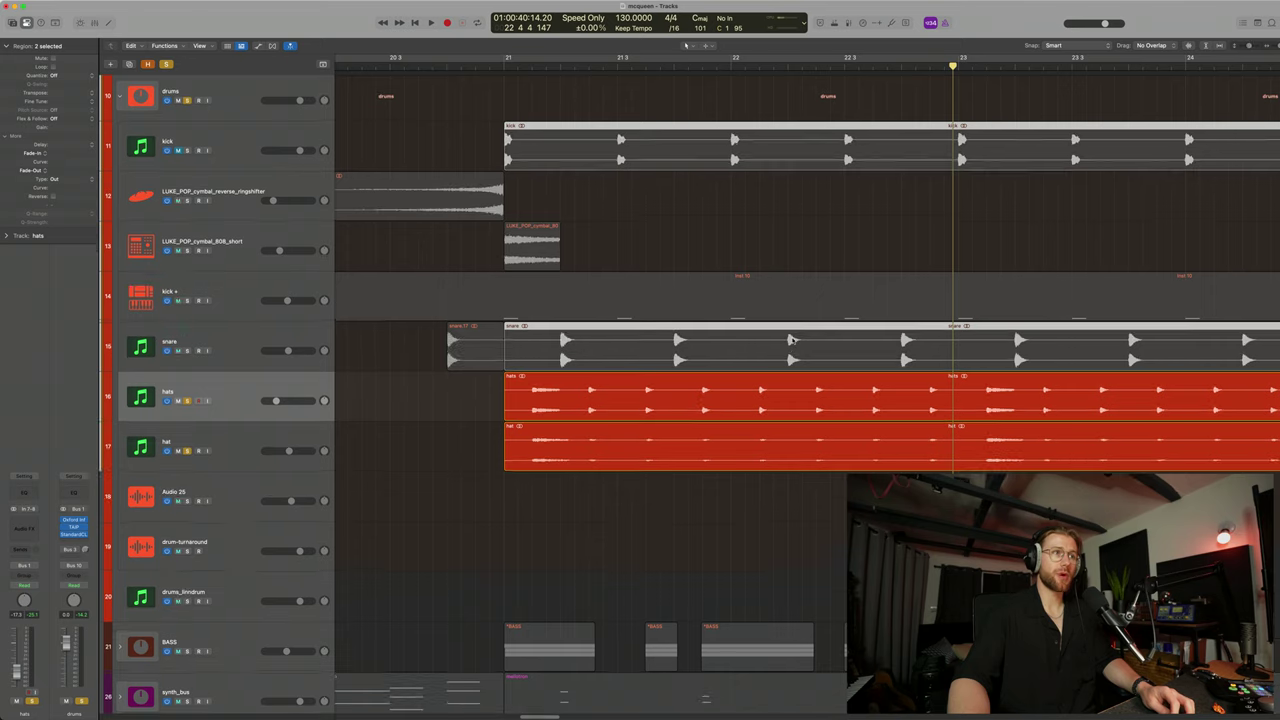
{"action": "scroll", "coordinate": [790, 341], "scroll_direction": "up", "scroll_amount": 1}
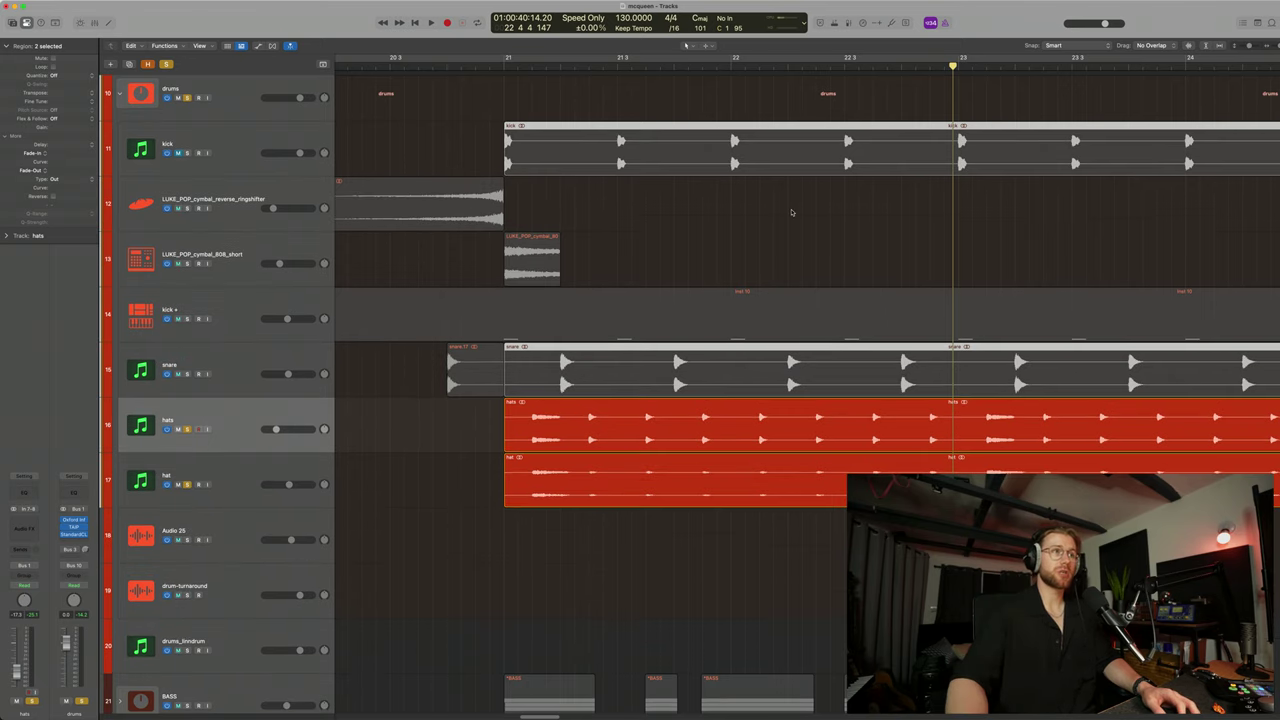
{"action": "left_click", "coordinate": [714, 224]}
{"action": "scroll", "coordinate": [684, 283], "scroll_direction": "up", "scroll_amount": 1}
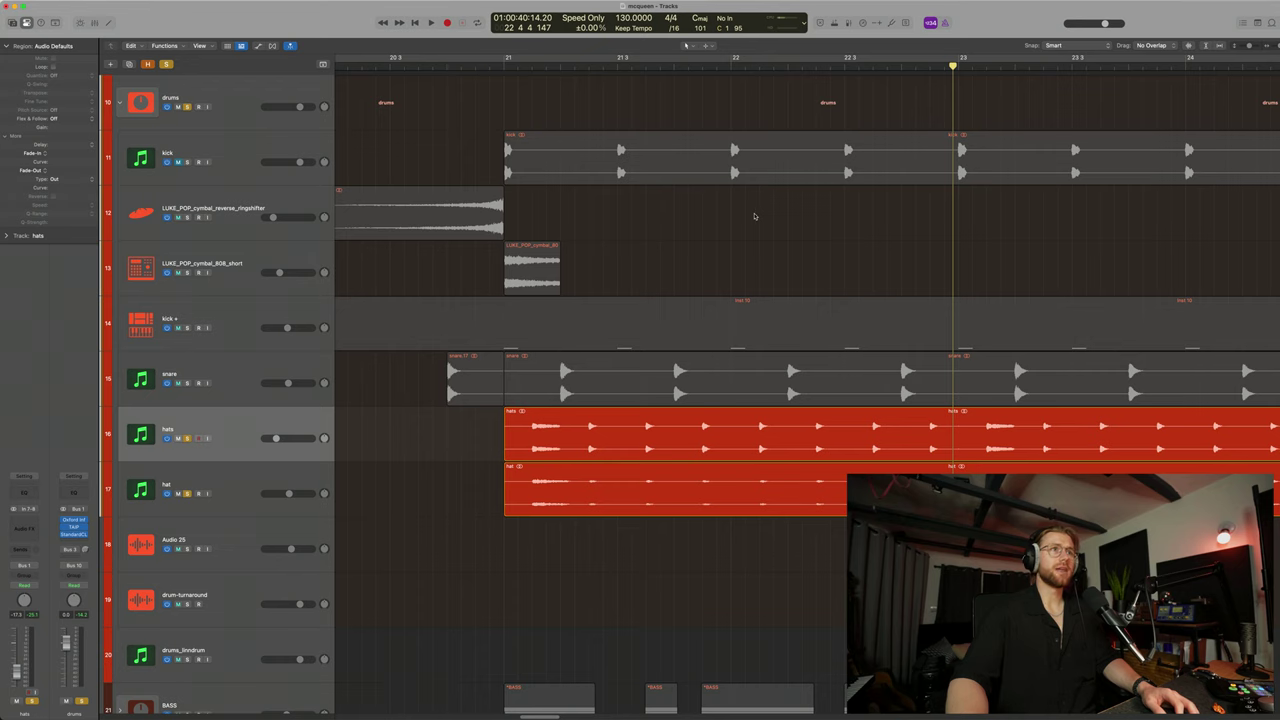
Select the hat track and compare its waveform with the hats track above it
{"action": "scroll", "coordinate": [777, 278], "scroll_direction": "down", "scroll_amount": 2}
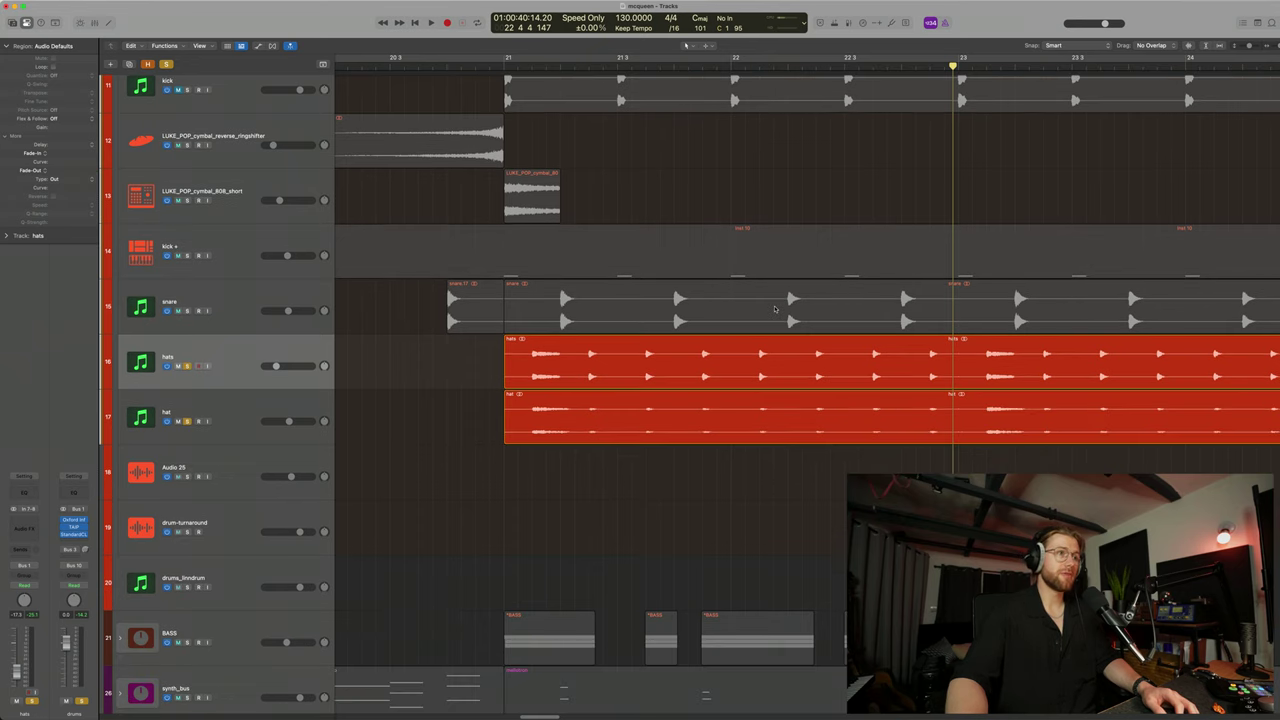
{"action": "scroll", "coordinate": [339, 396], "scroll_direction": "down", "scroll_amount": 2}
{"action": "left_click", "coordinate": [324, 364]}
{"action": "key", "text": "super+Down"}
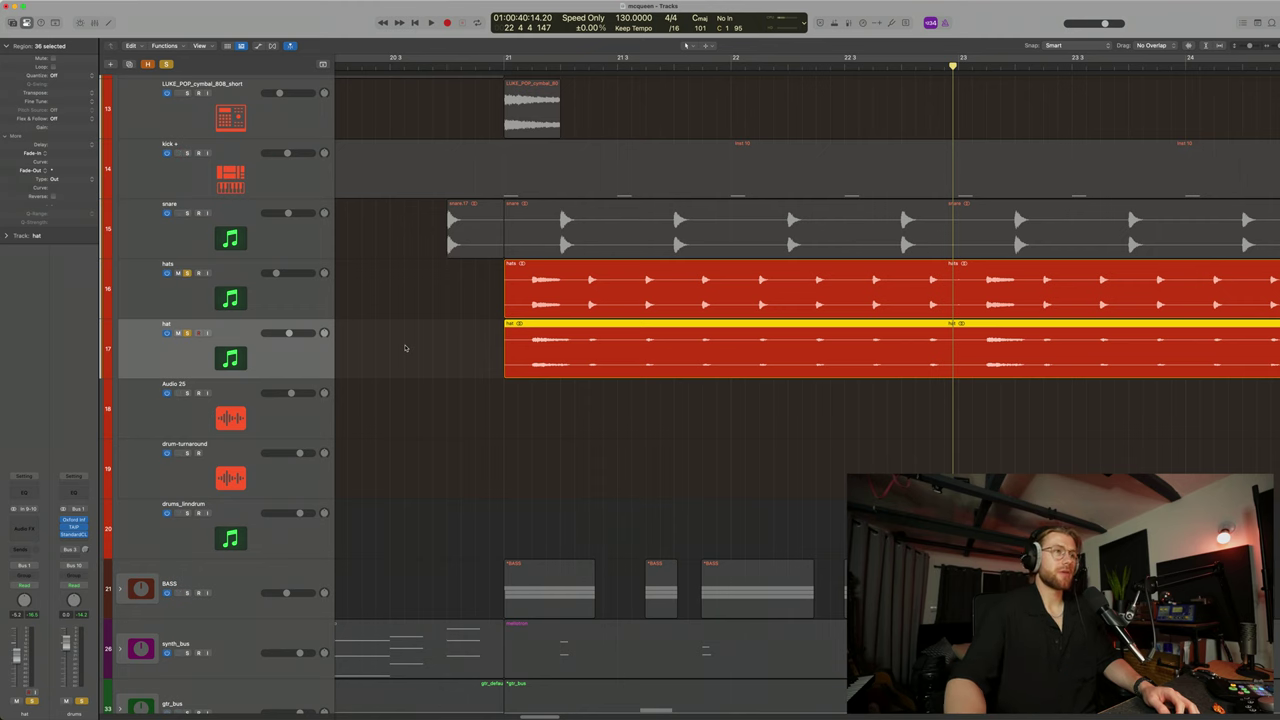
{"action": "key", "text": "super+Down"}
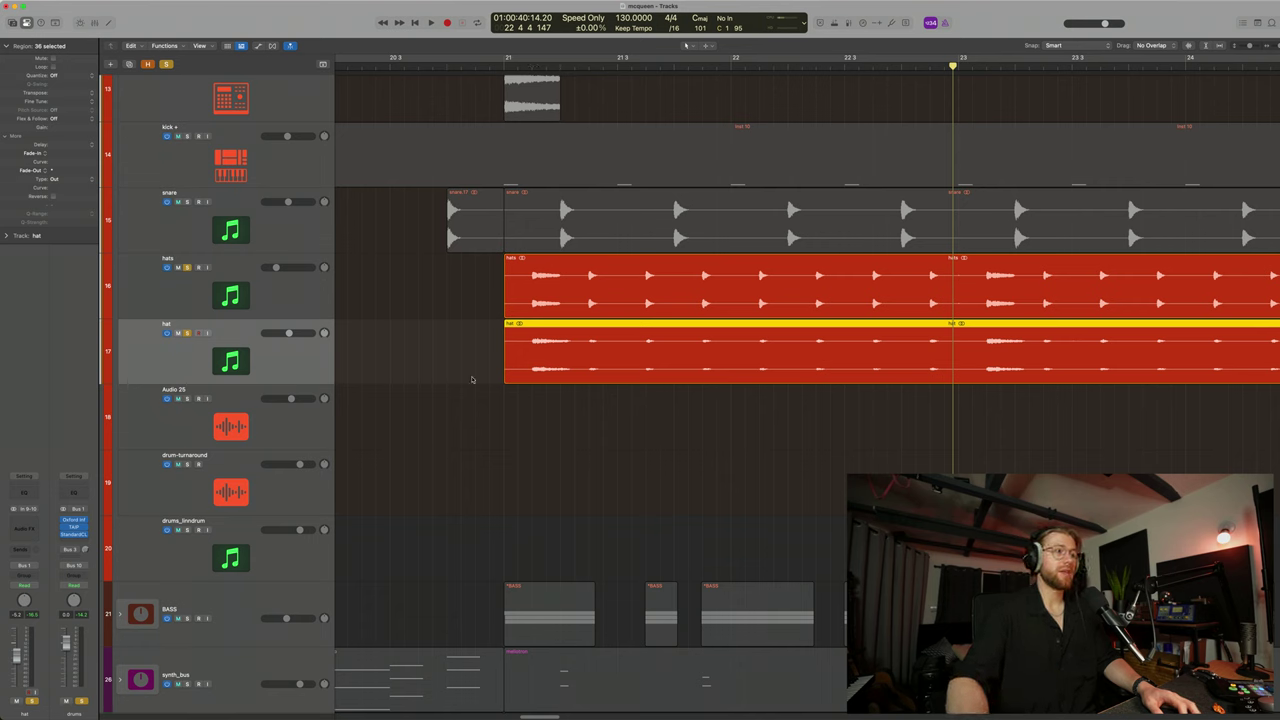
Show the hidden tracks, check the drum tracks from kick down to drums_linndrum, and hide them again
{"action": "scroll", "coordinate": [510, 423], "scroll_direction": "up", "scroll_amount": 5}
{"action": "scroll", "coordinate": [525, 420], "scroll_direction": "down", "scroll_amount": 6}
{"action": "scroll", "coordinate": [532, 418], "scroll_direction": "up", "scroll_amount": 8}
{"action": "scroll", "coordinate": [532, 418], "scroll_direction": "down", "scroll_amount": 12}
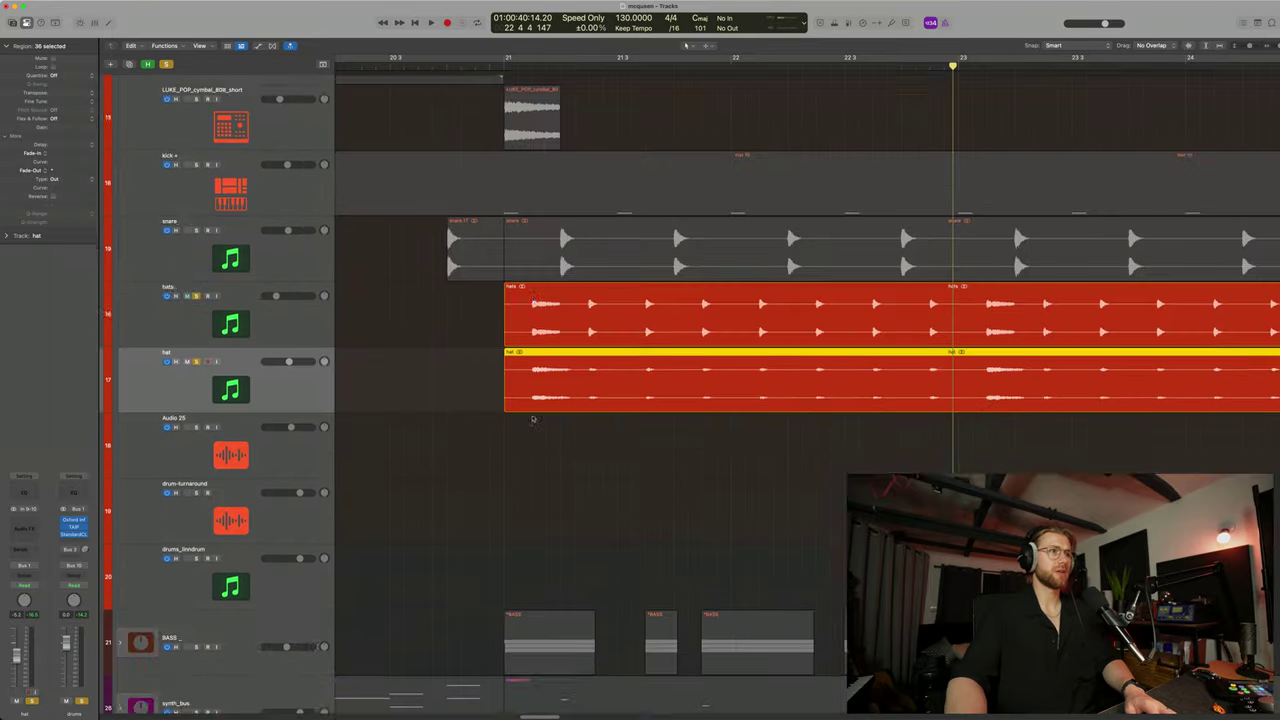
{"action": "scroll", "coordinate": [532, 418], "scroll_direction": "down", "scroll_amount": 2}
{"action": "scroll", "coordinate": [532, 420], "scroll_direction": "up", "scroll_amount": 10}
{"action": "scroll", "coordinate": [530, 424], "scroll_direction": "down", "scroll_amount": 7}
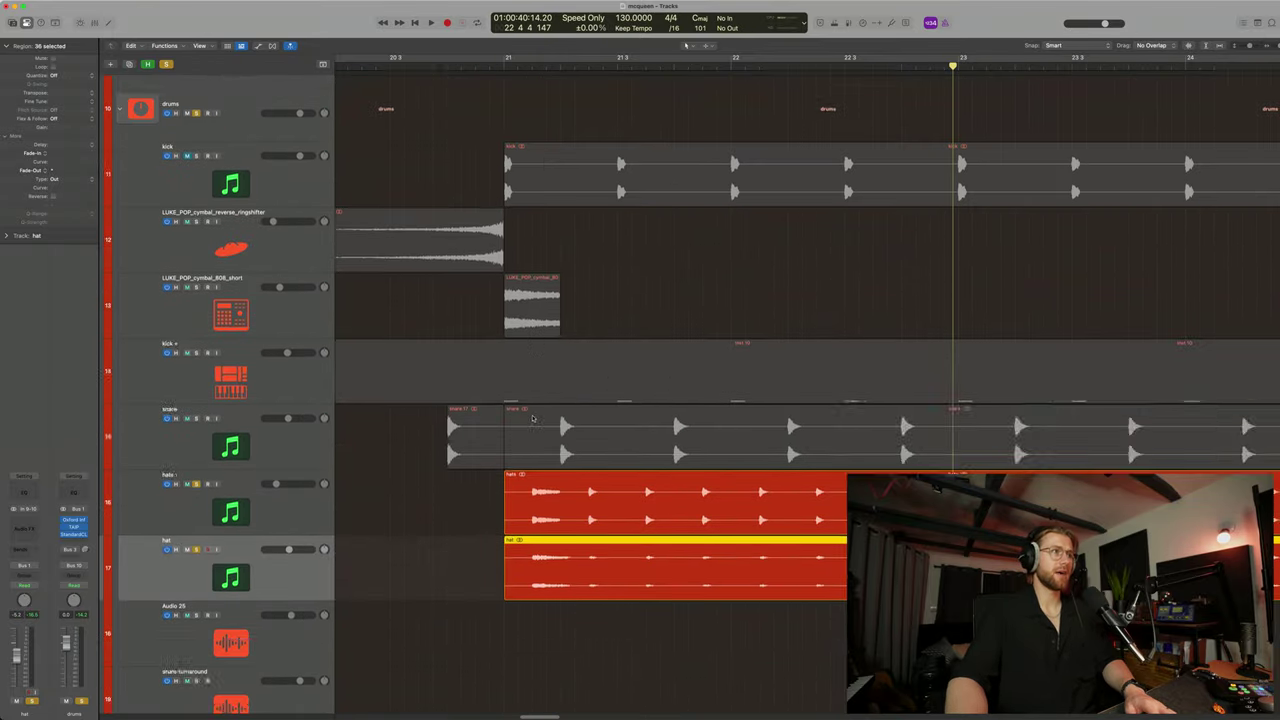
{"action": "scroll", "coordinate": [529, 425], "scroll_direction": "up", "scroll_amount": 6}
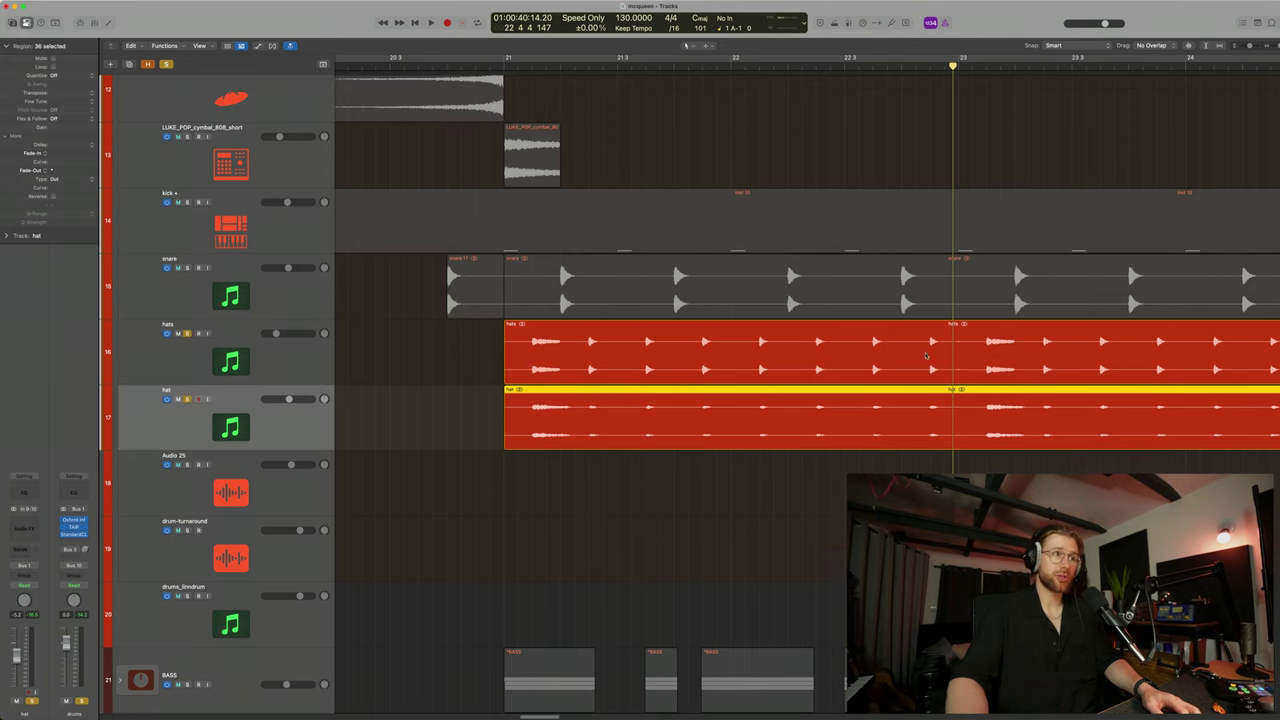
Split the regions on both hi-hat tracks around the individual hits in the second half of bar 21
{"action": "left_click", "coordinate": [402, 439]}
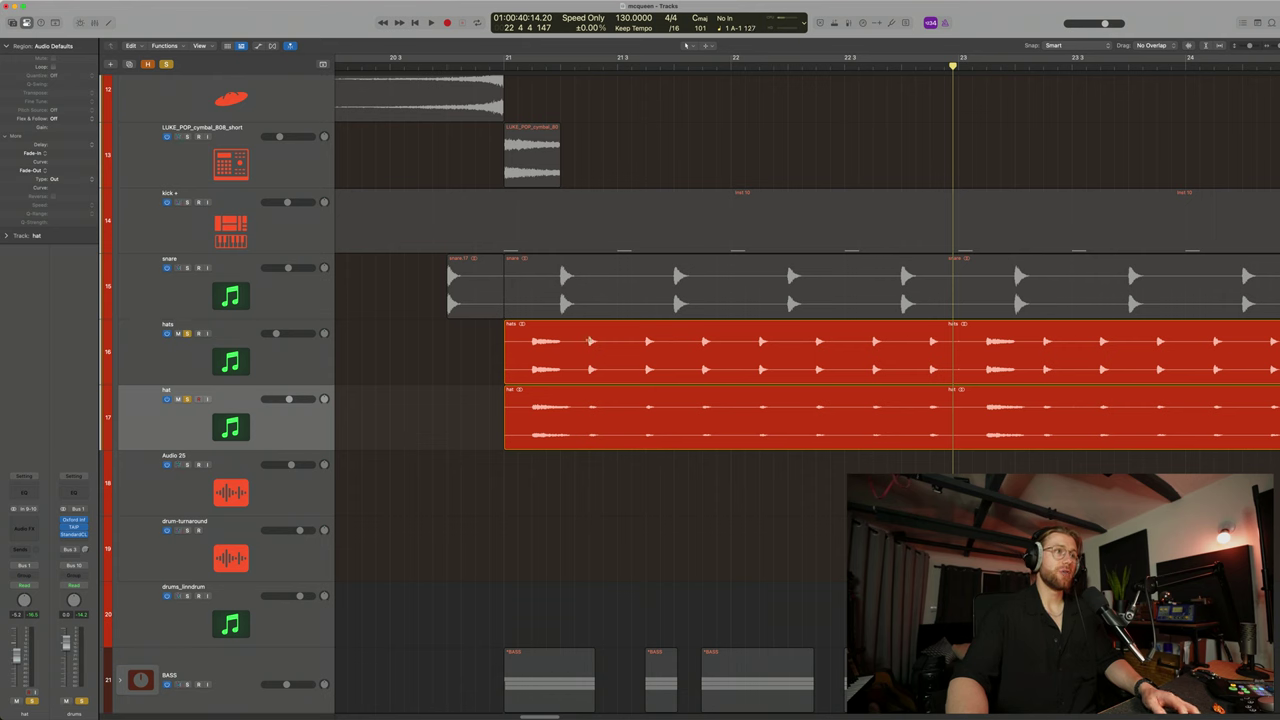
{"action": "left_click_drag", "start_coordinate": [590, 341], "coordinate": [648, 440]}
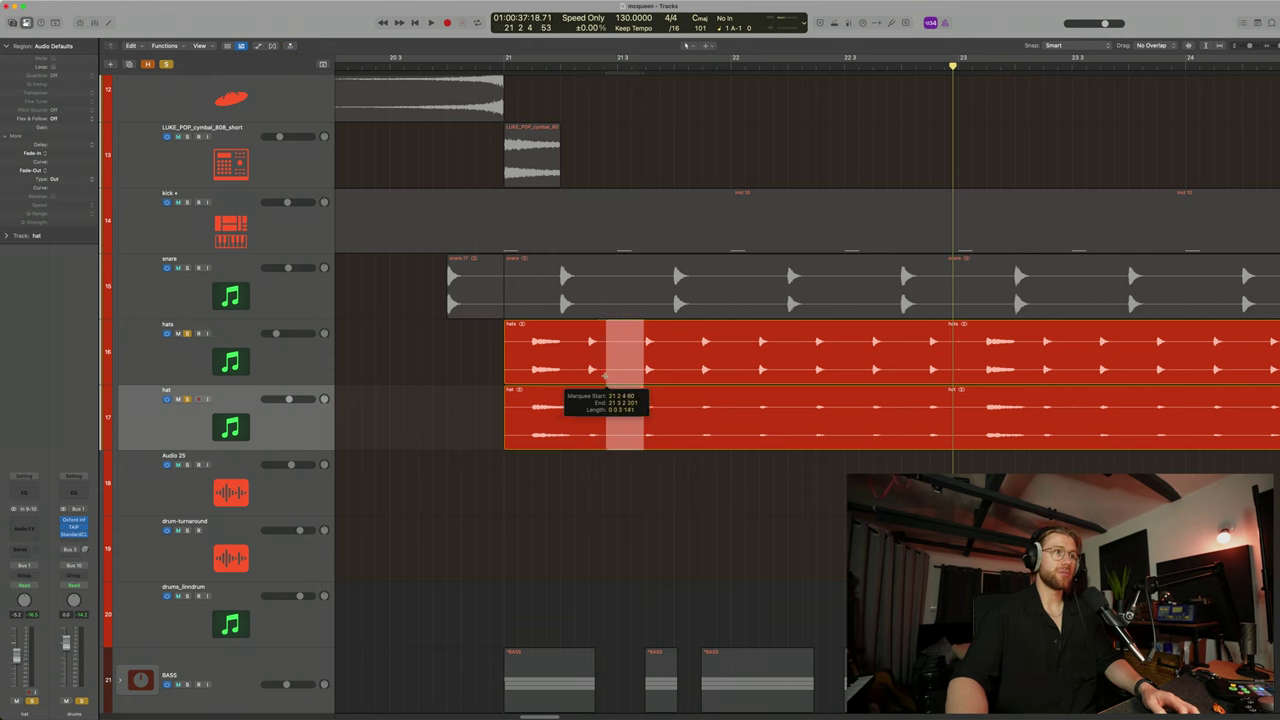
{"action": "left_click_drag", "start_coordinate": [600, 371], "coordinate": [585, 371]}
{"action": "left_click", "coordinate": [606, 371]}
{"action": "left_click_drag", "start_coordinate": [729, 508], "coordinate": [726, 351]}
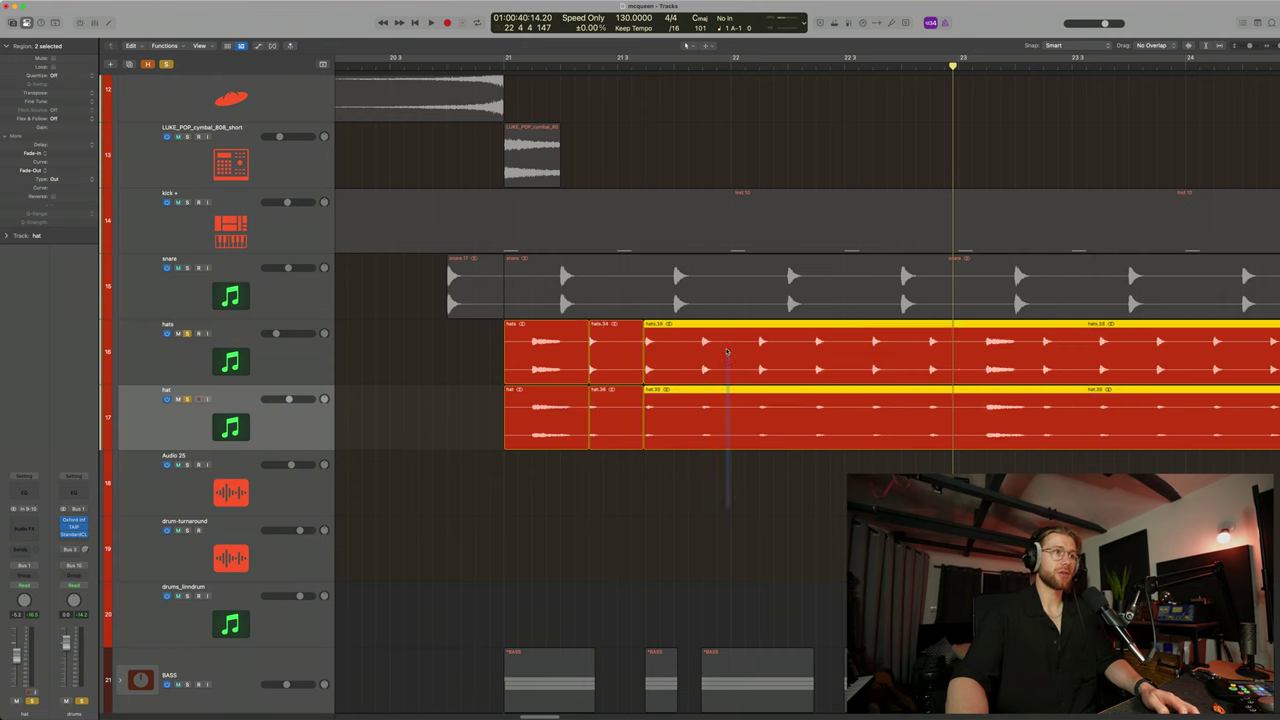
{"action": "left_click", "coordinate": [703, 352]}
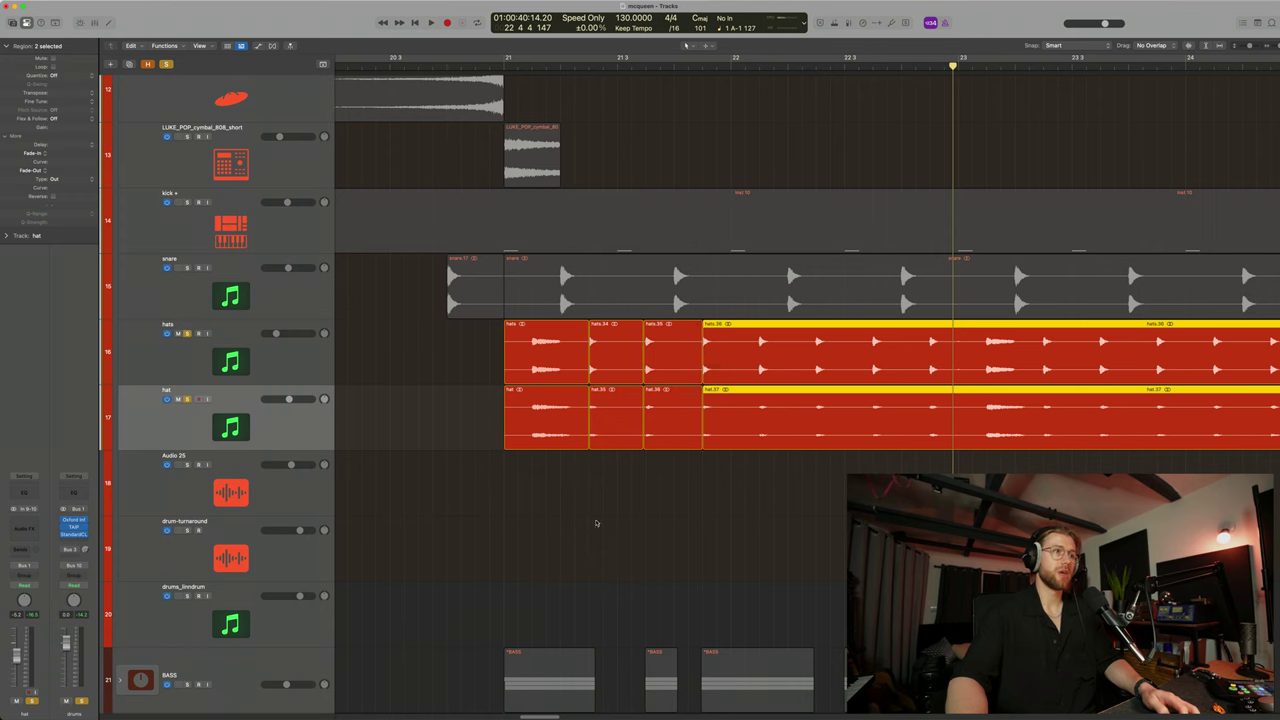
Audition the split hi-hat hits and set the region gain of the slice near 21.3 to -4.0 dB on both hi-hat tracks
{"action": "left_click", "coordinate": [605, 410]}
{"action": "left_click_drag", "start_coordinate": [601, 74], "coordinate": [588, 74]}
{"action": "key", "text": "space"}
{"action": "key", "text": "space"}
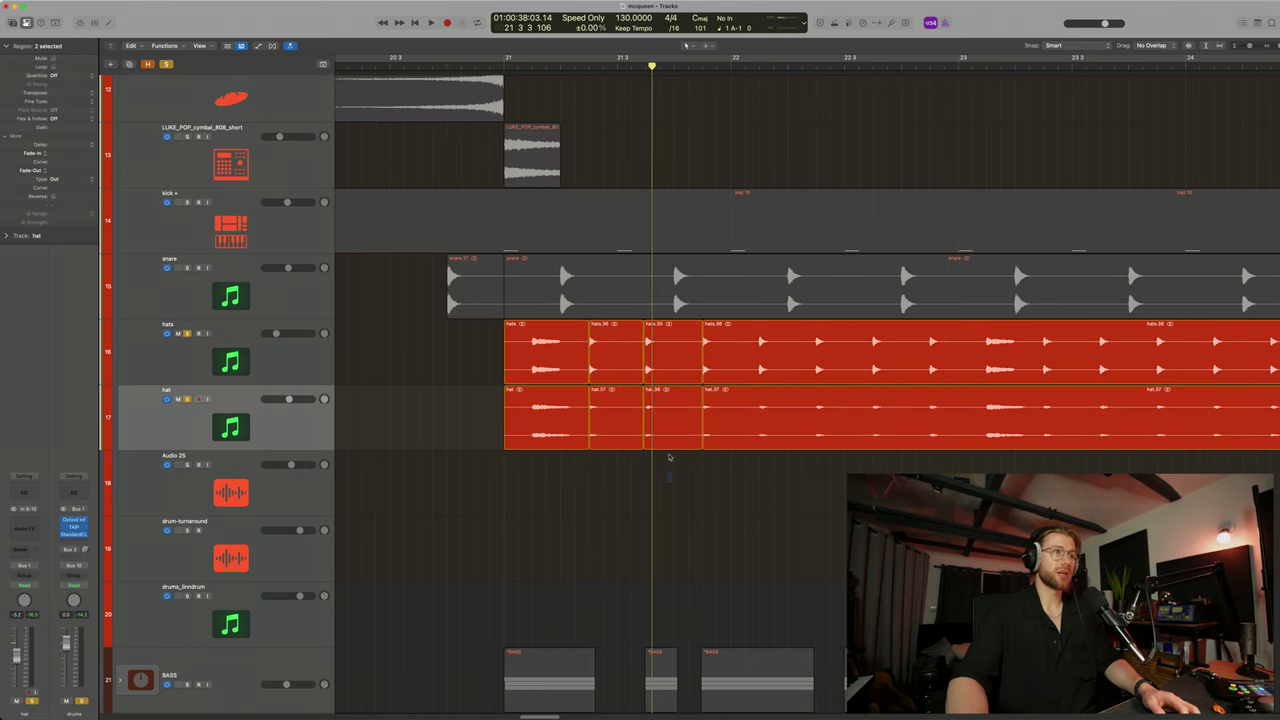
{"action": "left_click", "coordinate": [670, 359]}
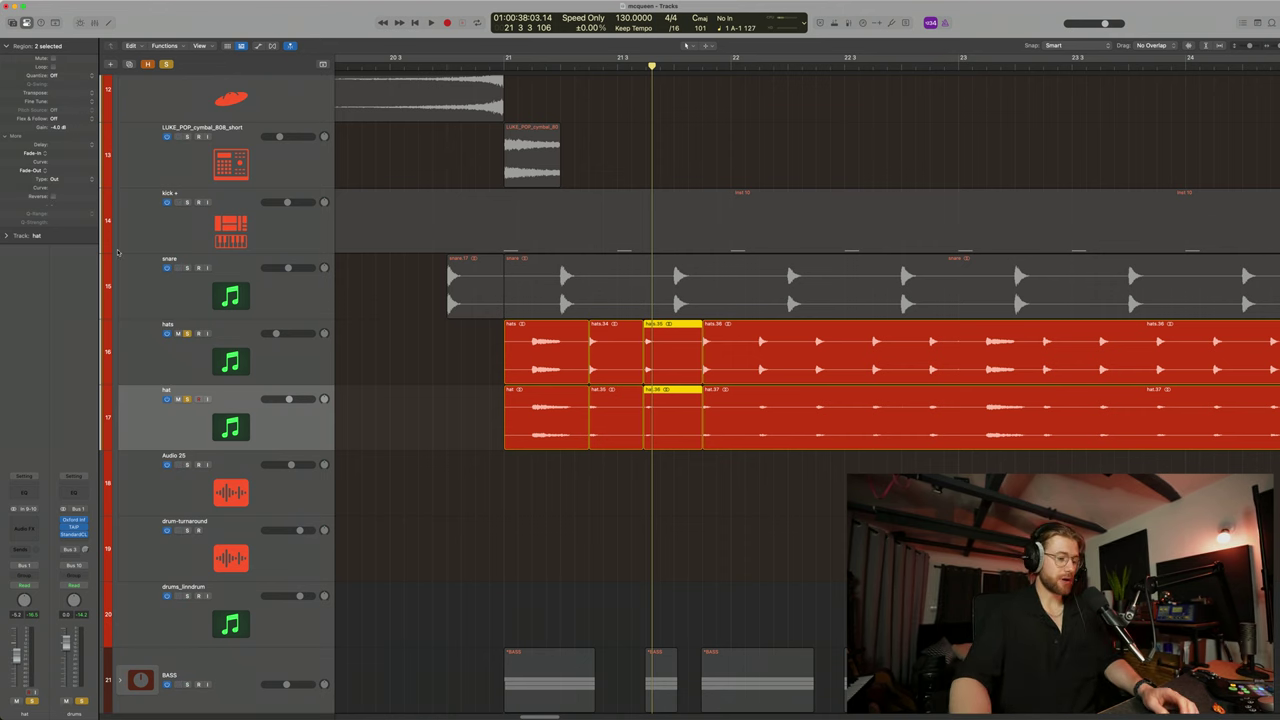
{"action": "left_click", "coordinate": [679, 484]}
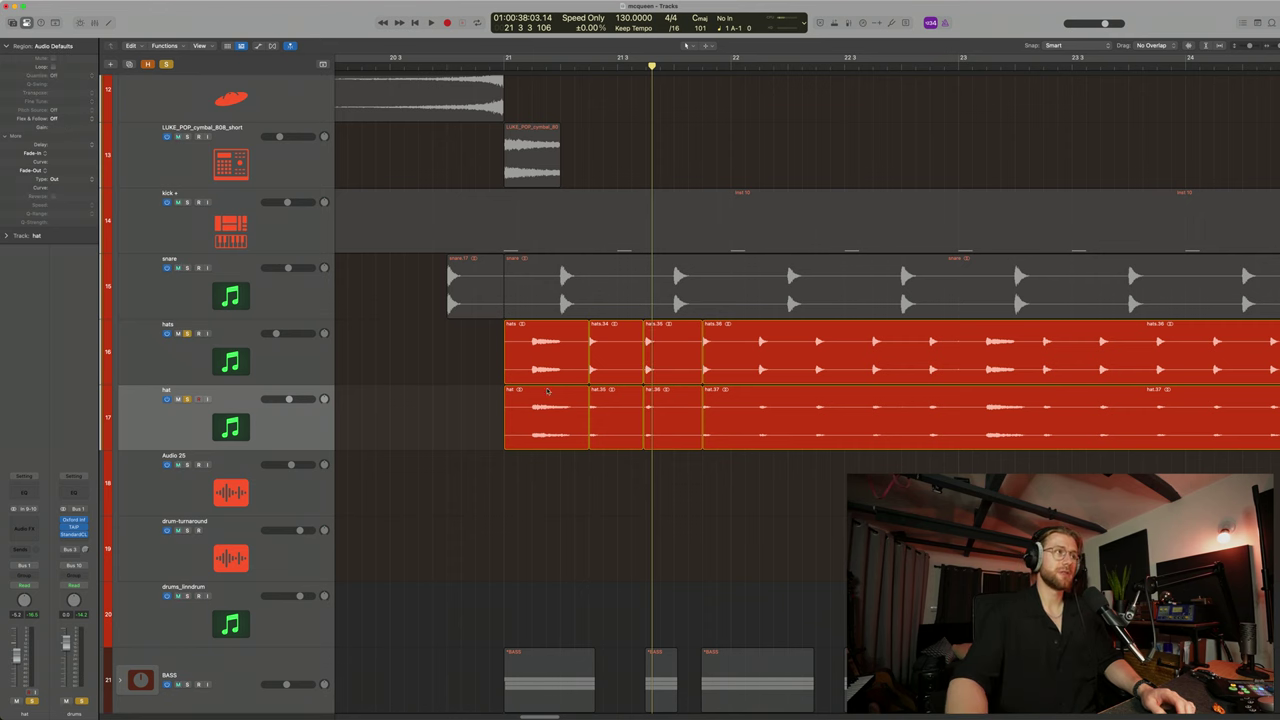
Compare the kick and snare patterns with the split hi-hats by selecting the kick and snare regions starting at bar 21
{"action": "key", "text": "super+Up"}
{"action": "key", "text": "super+Up"}
{"action": "key", "text": "super+Up"}
{"action": "key", "text": "super+Left"}
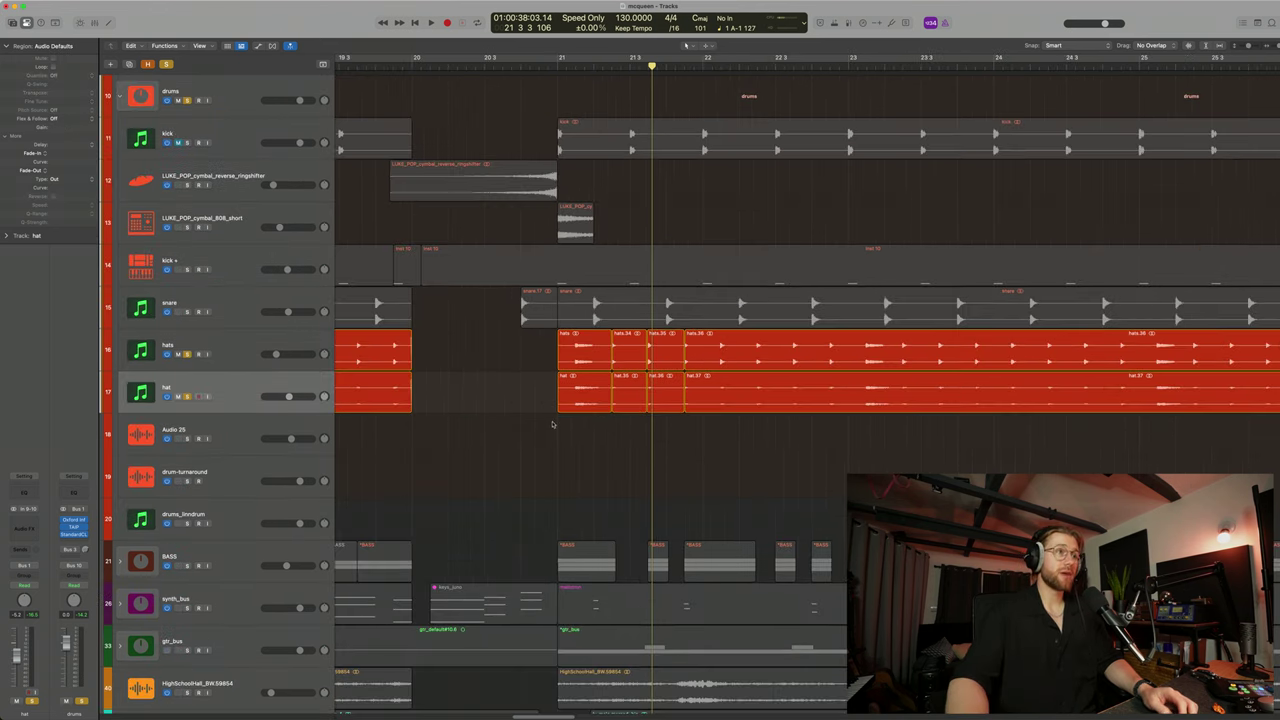
{"action": "left_click", "coordinate": [680, 150]}
{"action": "left_click", "coordinate": [690, 306]}
{"action": "scroll", "coordinate": [697, 318], "scroll_direction": "right", "scroll_amount": 2}
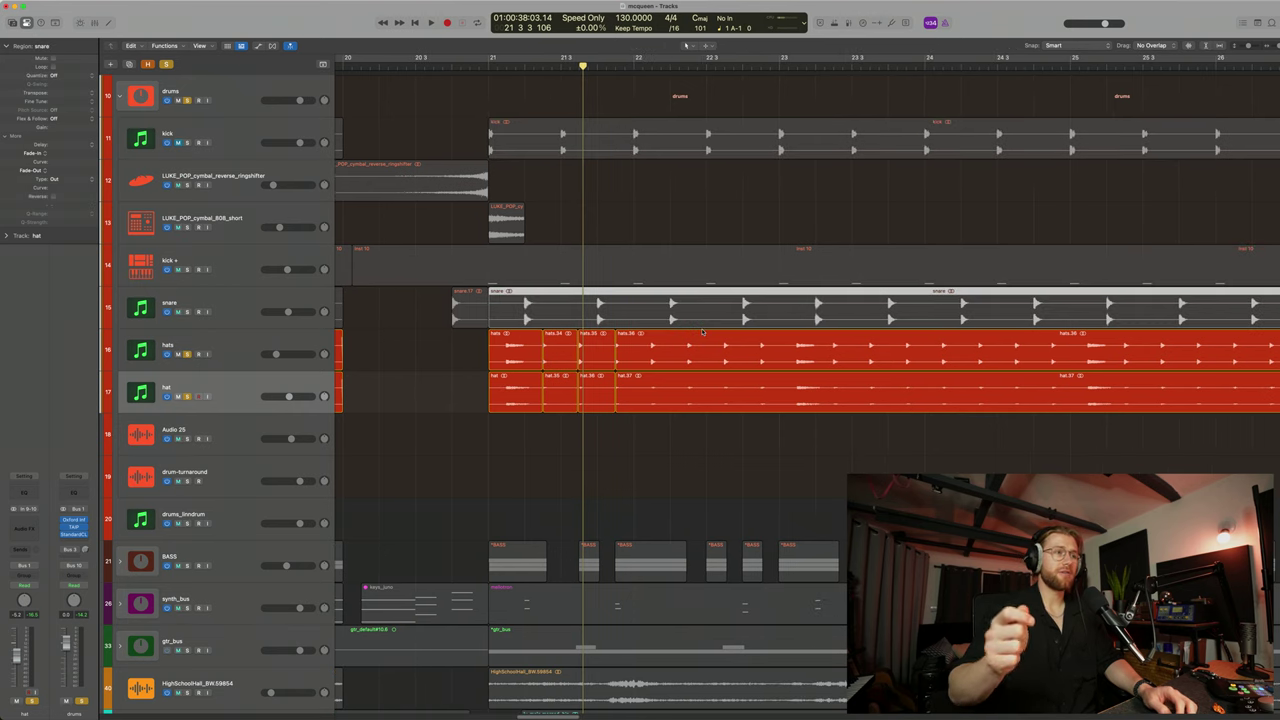
Unsolo the hat and hats tracks and play back the full drum stack from bar 21
{"action": "left_click", "coordinate": [187, 397]}
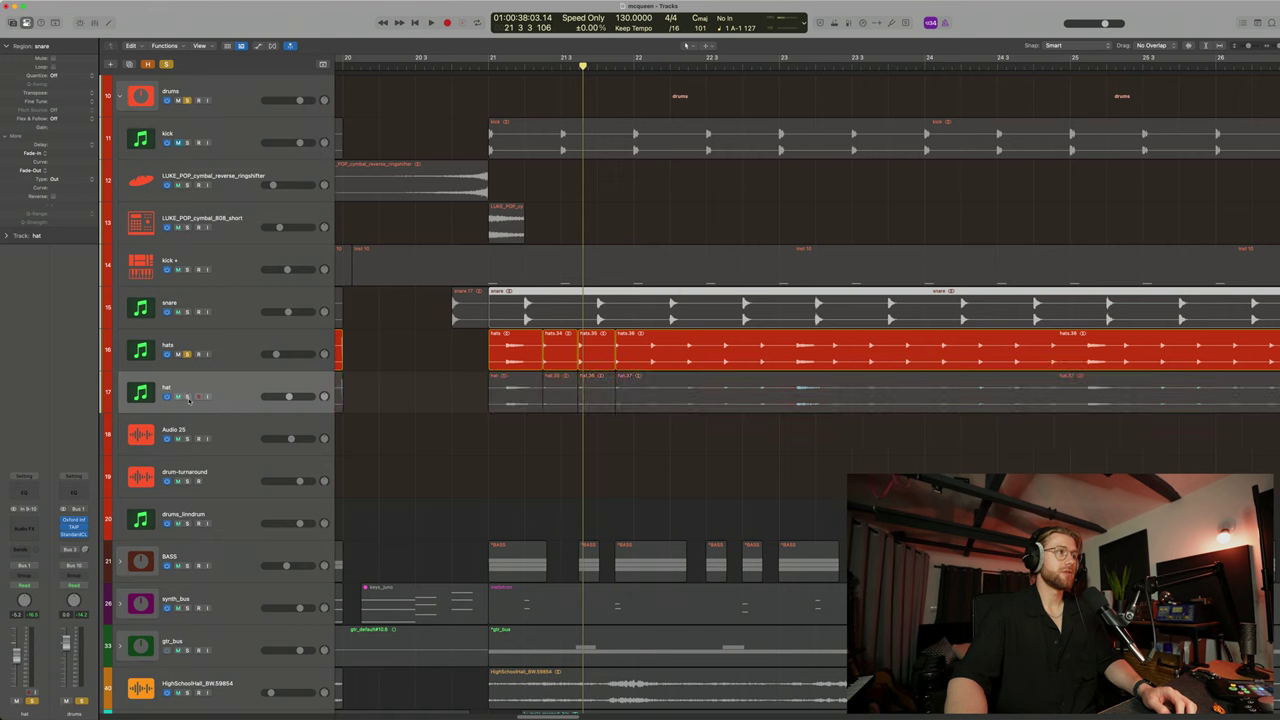
{"action": "left_click", "coordinate": [180, 365]}
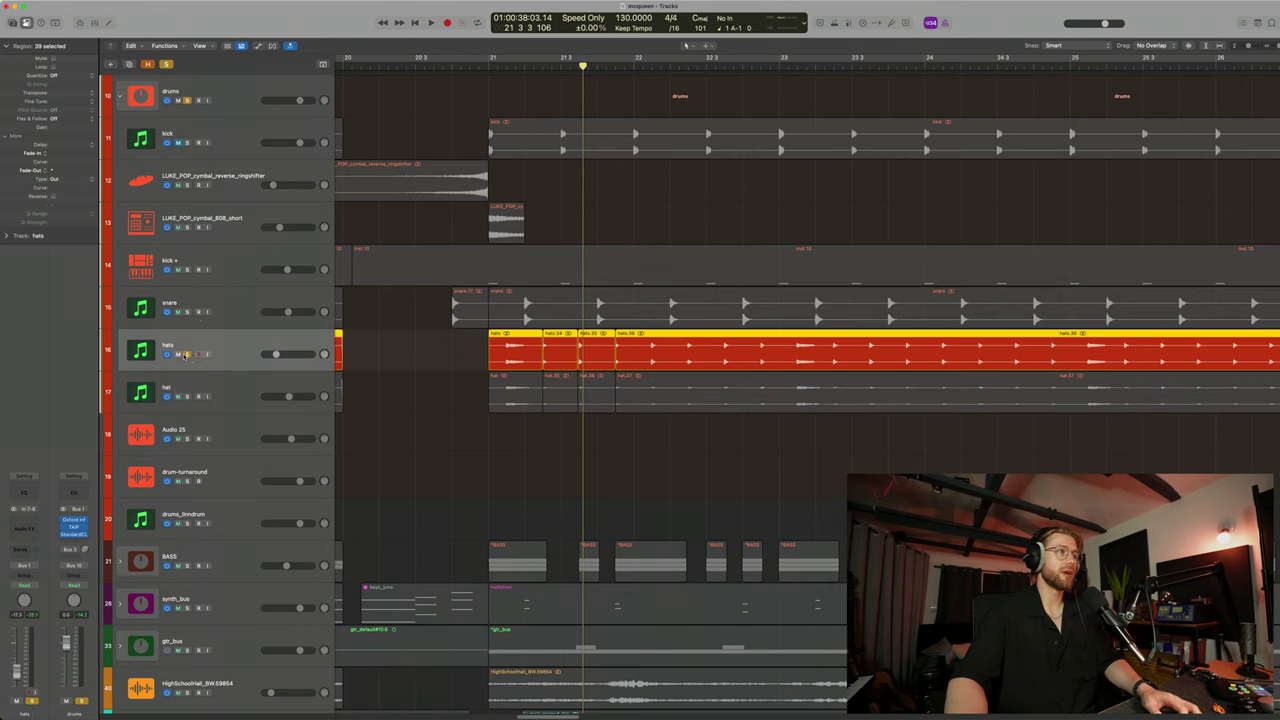
{"action": "left_click", "coordinate": [185, 355]}
{"action": "key", "text": "space"}
{"action": "key", "text": "space"}
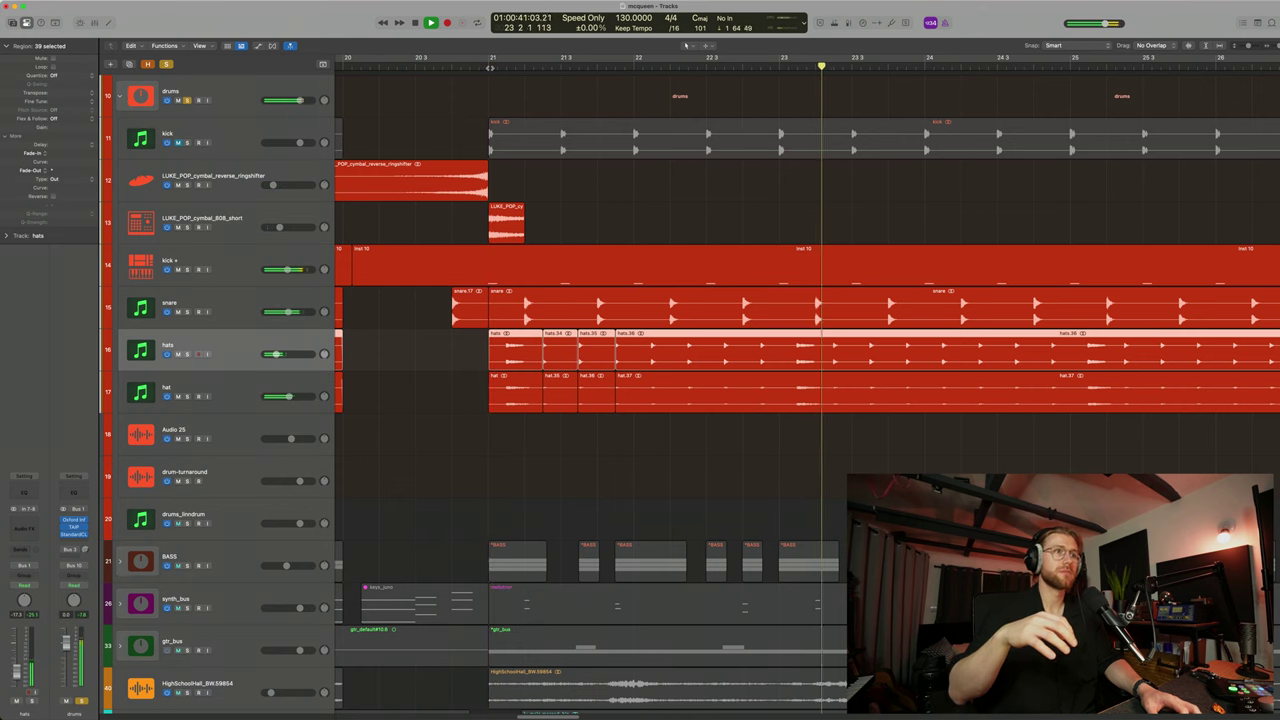
{"action": "key", "text": "space"}
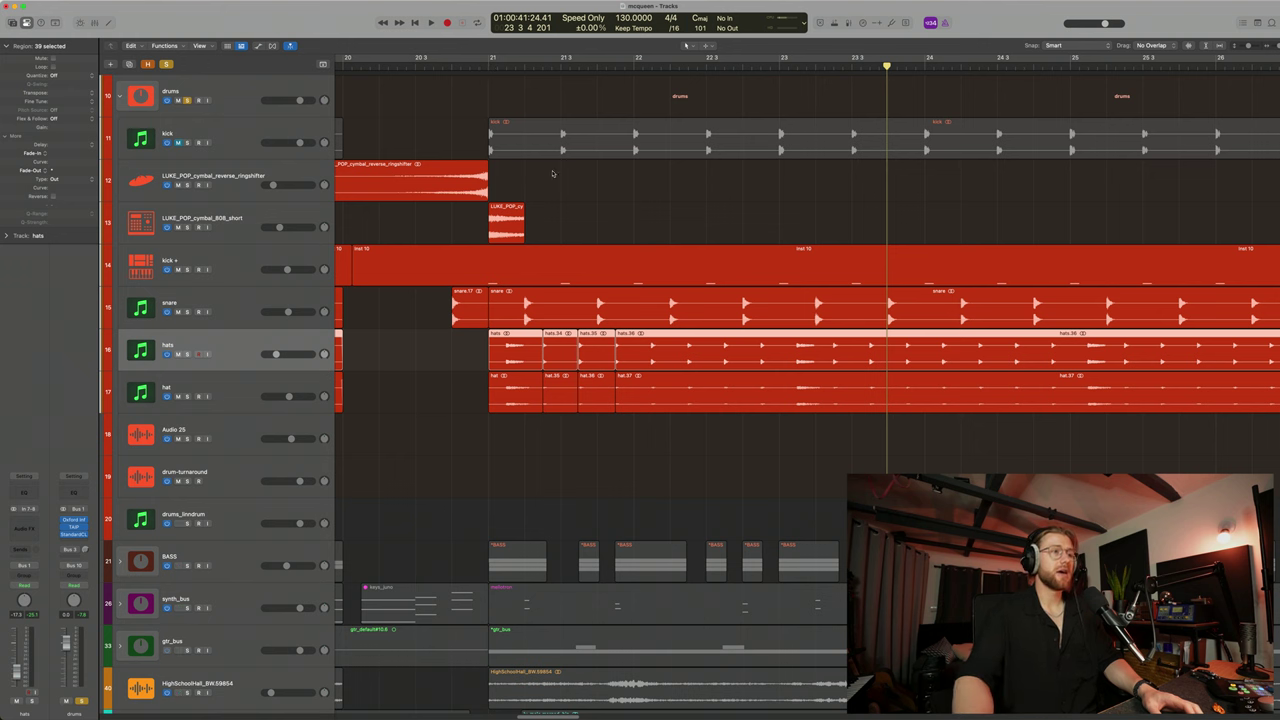
Examine the drum regions around the break at bar 20 and across the whole song arrangement
{"action": "scroll", "coordinate": [669, 283], "scroll_direction": "down", "scroll_amount": 6}
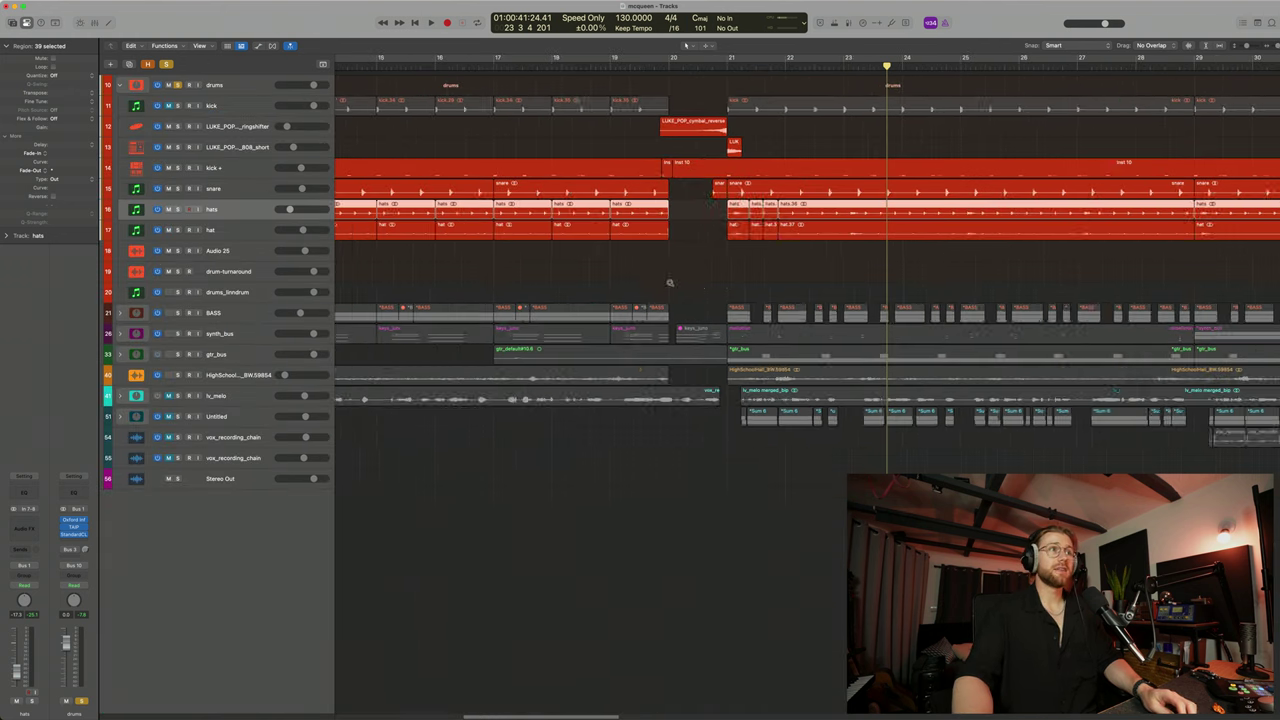
{"action": "scroll", "coordinate": [670, 283], "scroll_direction": "up", "scroll_amount": 2}
{"action": "scroll", "coordinate": [670, 283], "scroll_direction": "up", "scroll_amount": 1}
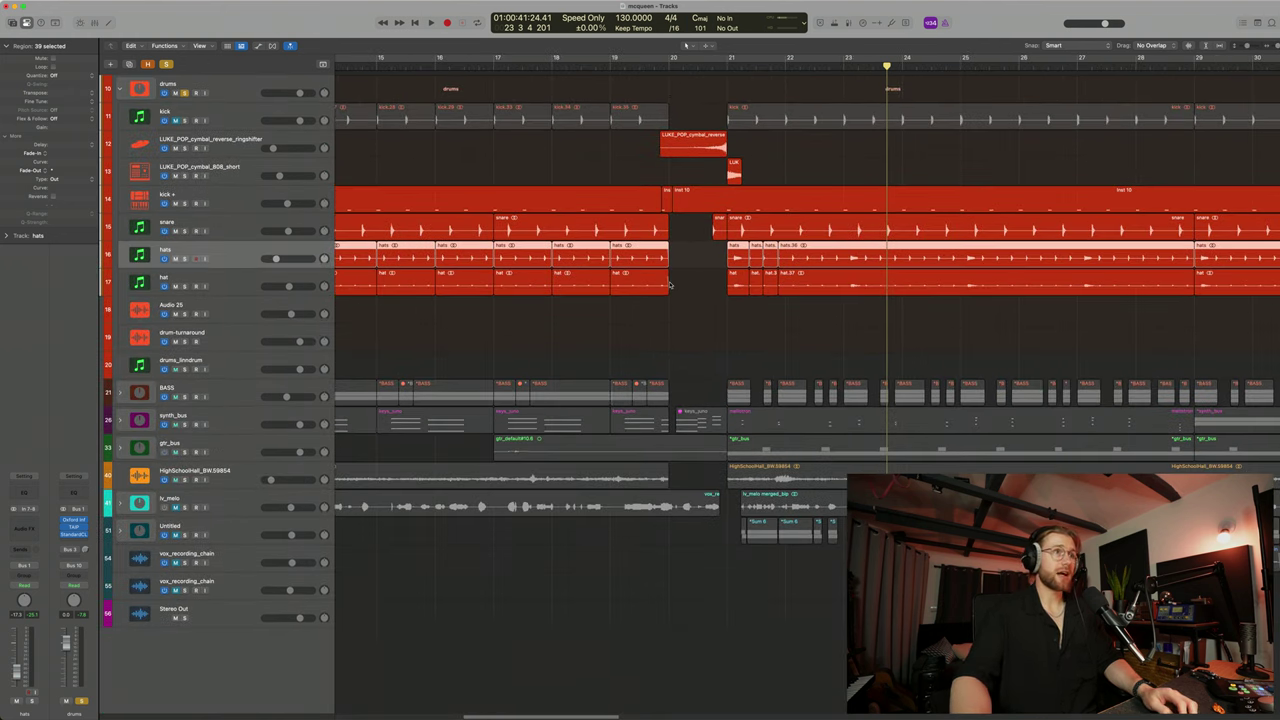
{"action": "scroll", "coordinate": [670, 283], "scroll_direction": "up", "scroll_amount": 5}
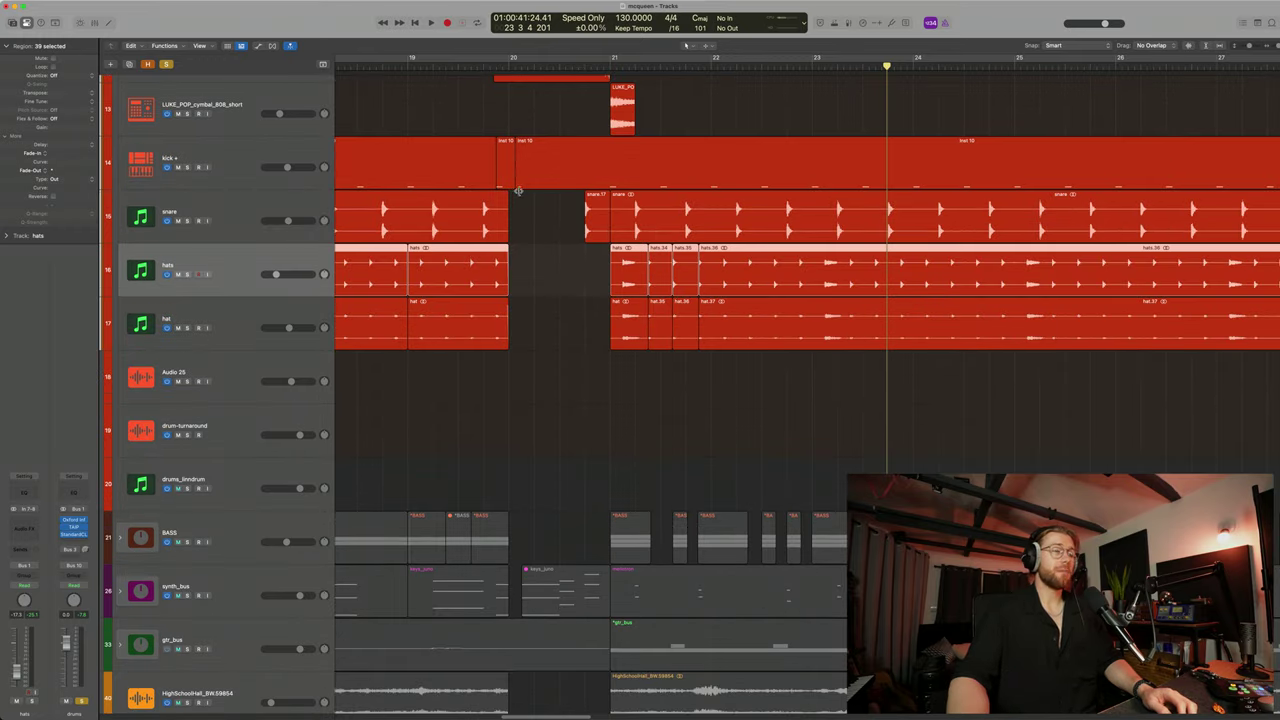
{"action": "key", "text": "super+Up"}
{"action": "key", "text": "super+Up"}
{"action": "key", "text": "super+Up"}
{"action": "key", "text": "super+Up"}
{"action": "key", "text": "super+Left"}
{"action": "key", "text": "super+Left"}
{"action": "key", "text": "super+Left"}
{"action": "key", "text": "super+Left"}
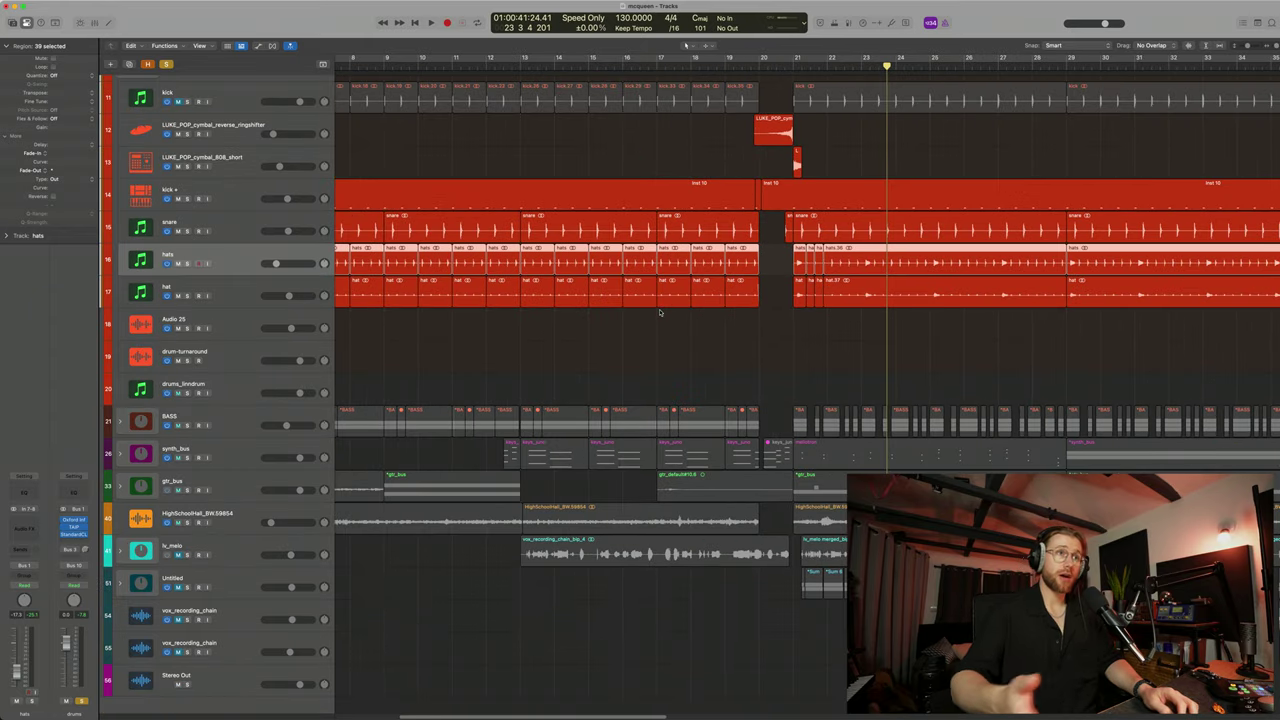
{"action": "left_click", "coordinate": [778, 352], "text": "ctrl+alt"}
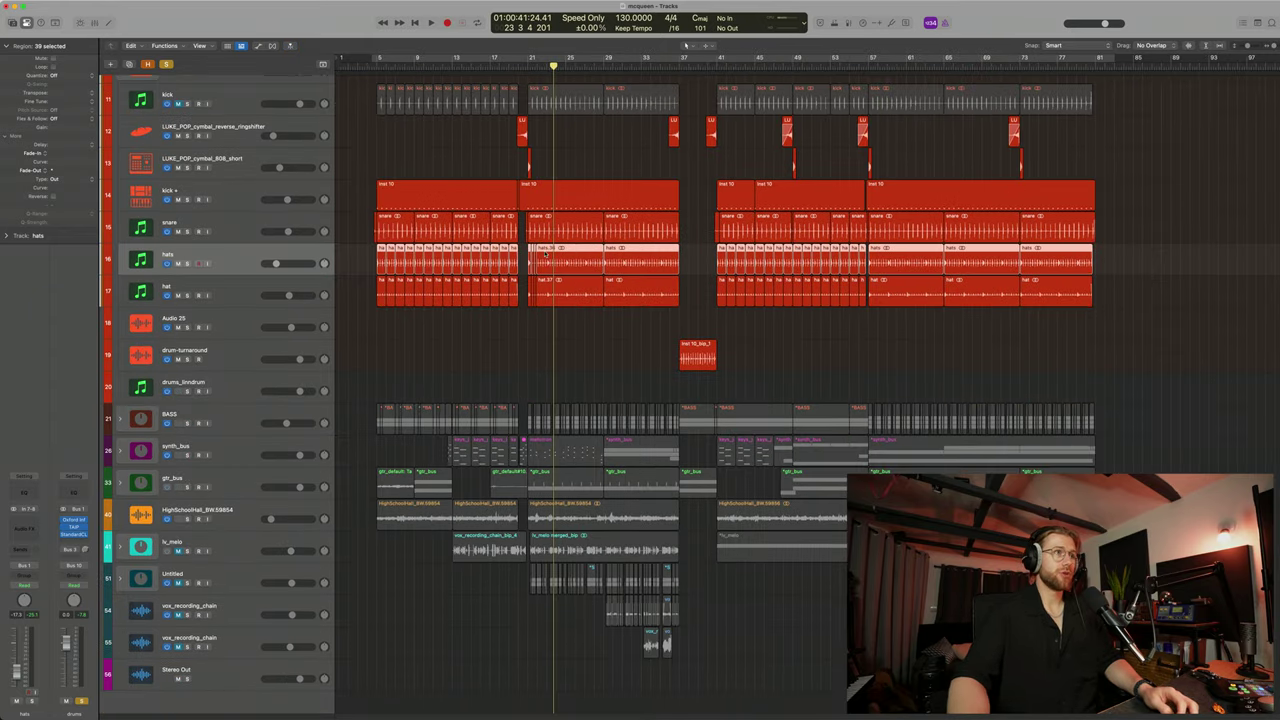